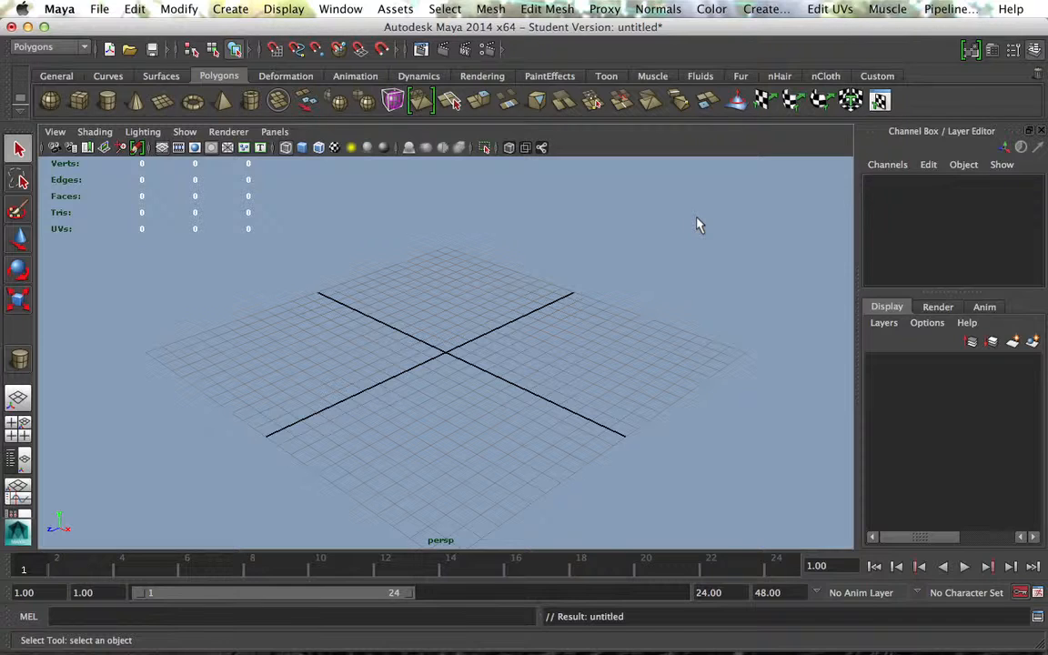
Step: Draw a large polygon cube beside the grid, centred at about X -4.3, Y 3.9, Z 12.9
click(230, 9)
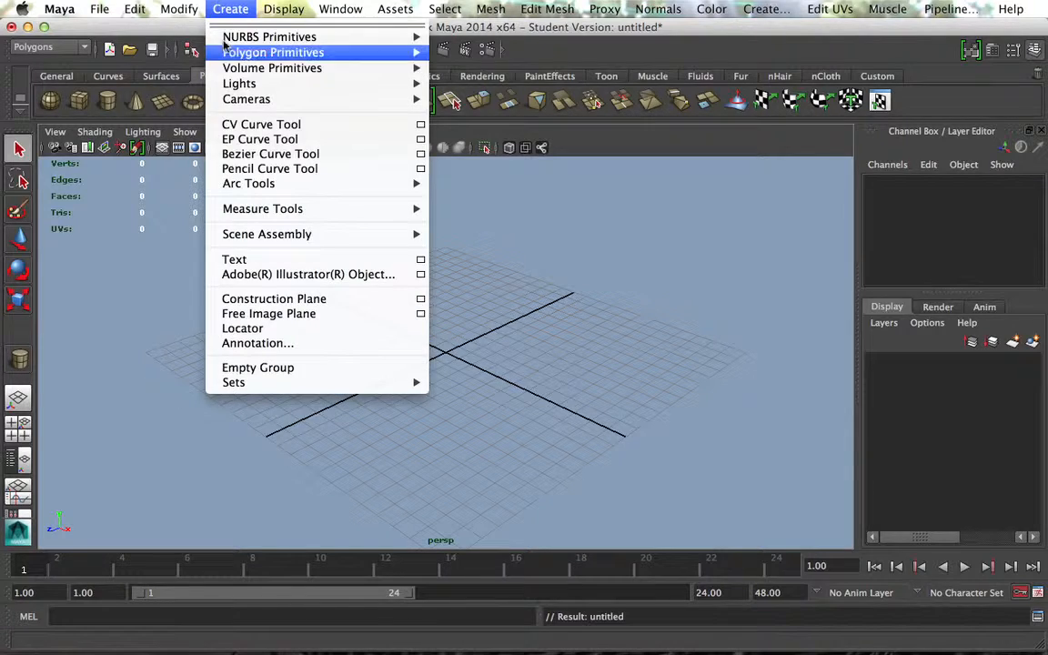
mouse_move(273, 52)
click(464, 75)
drag(216, 344, 178, 502)
drag(210, 432, 210, 238)
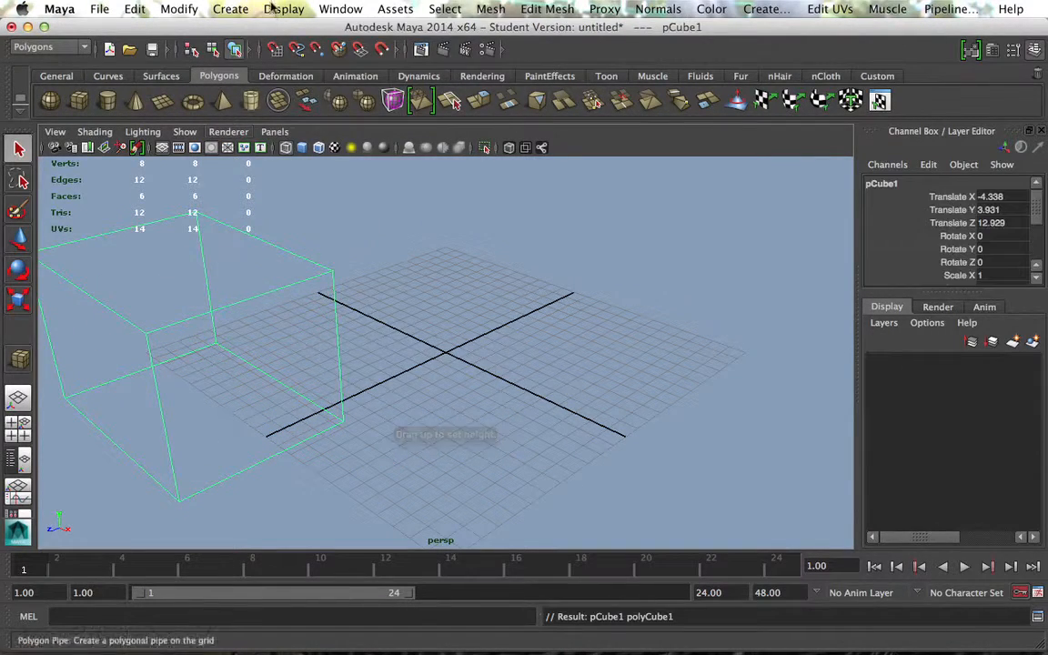
Step: Draw a large polygon sphere behind the grid's centre, centred at about X -1, Y 0, Z -8.8
click(231, 8)
mouse_move(396, 59)
click(464, 60)
drag(445, 351, 673, 309)
Step: Draw a polygon cone at about X 16, Y 3.7, Z 0.9 and display all objects smooth shaded
click(230, 8)
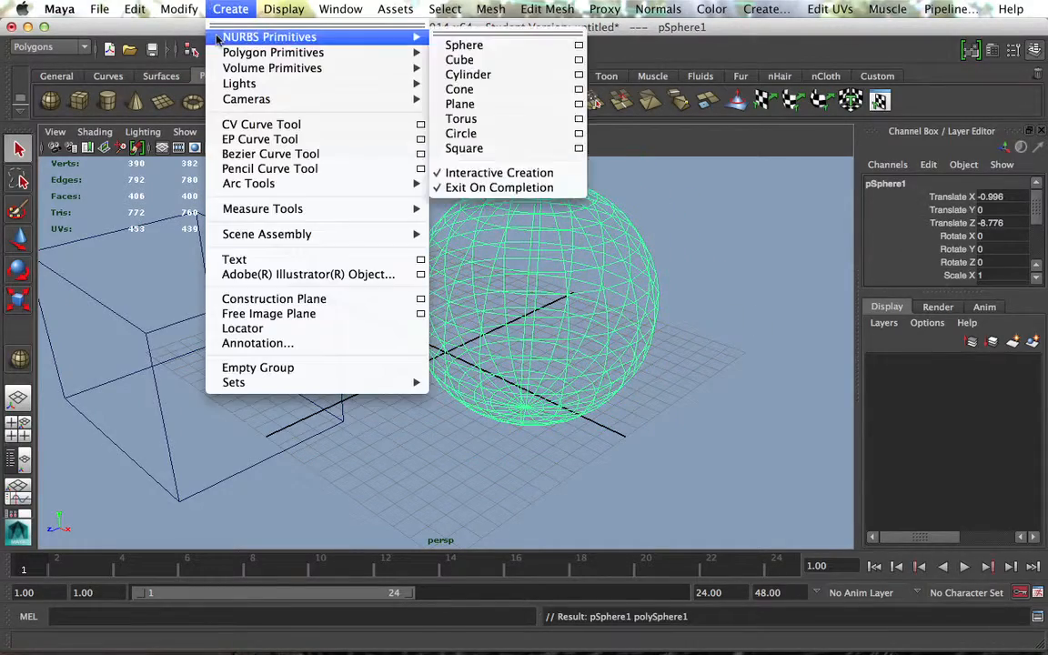
mouse_move(382, 52)
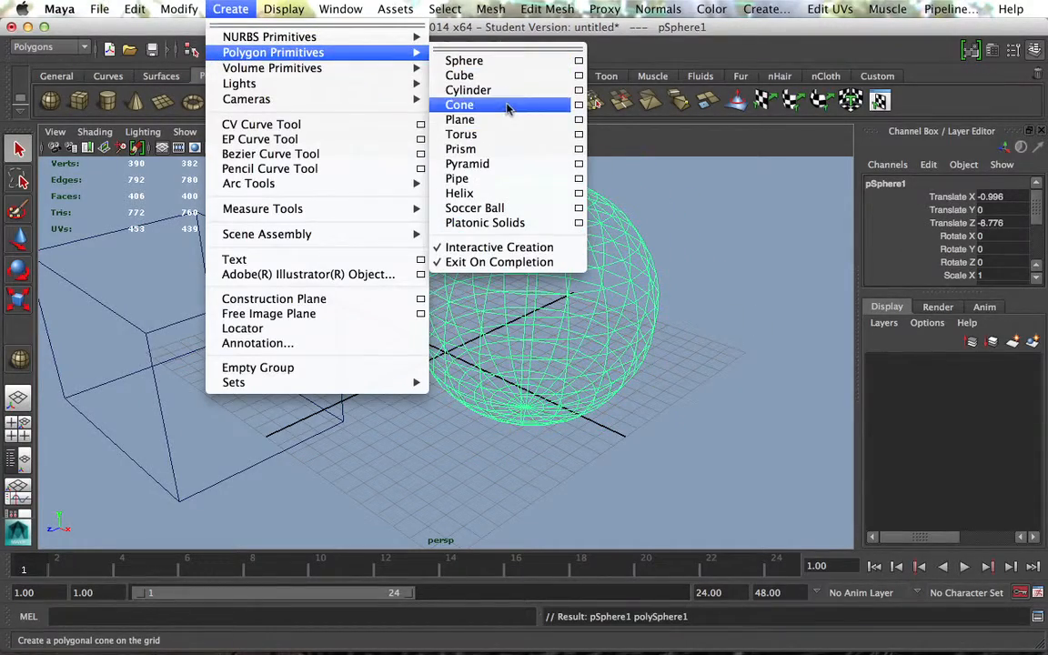
click(469, 105)
mouse_move(697, 459)
mouse_down()
mouse_move(820, 477)
mouse_move(740, 382)
mouse_move(575, 304)
mouse_move(651, 258)
mouse_up()
click(94, 131)
click(118, 159)
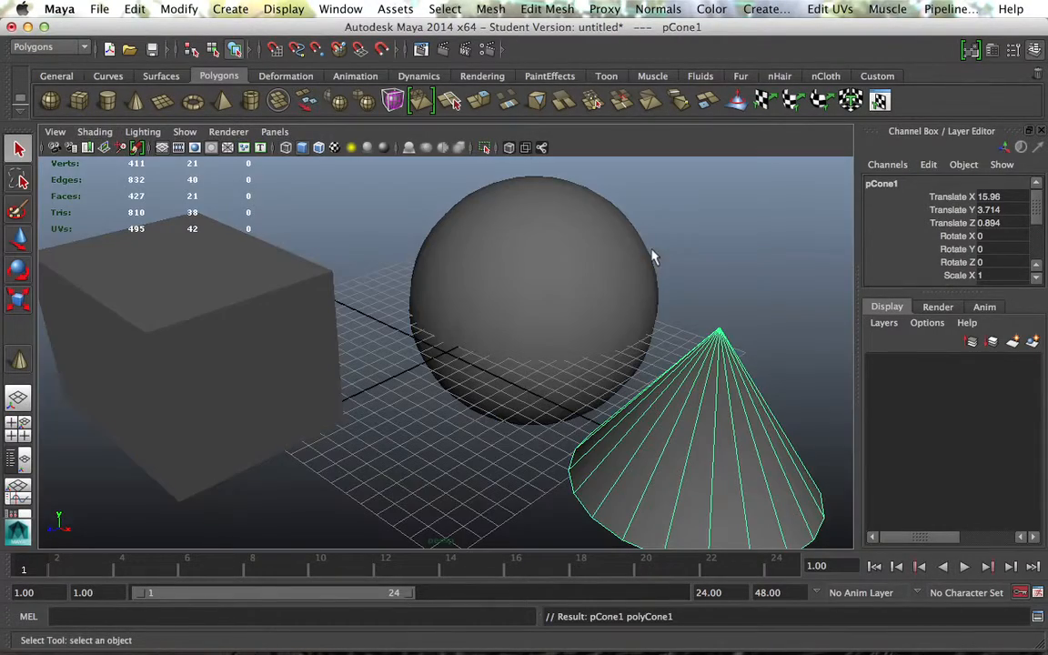
Step: Rename the polygon cube as Box
alt+drag(607, 351, 459, 318)
click(459, 314)
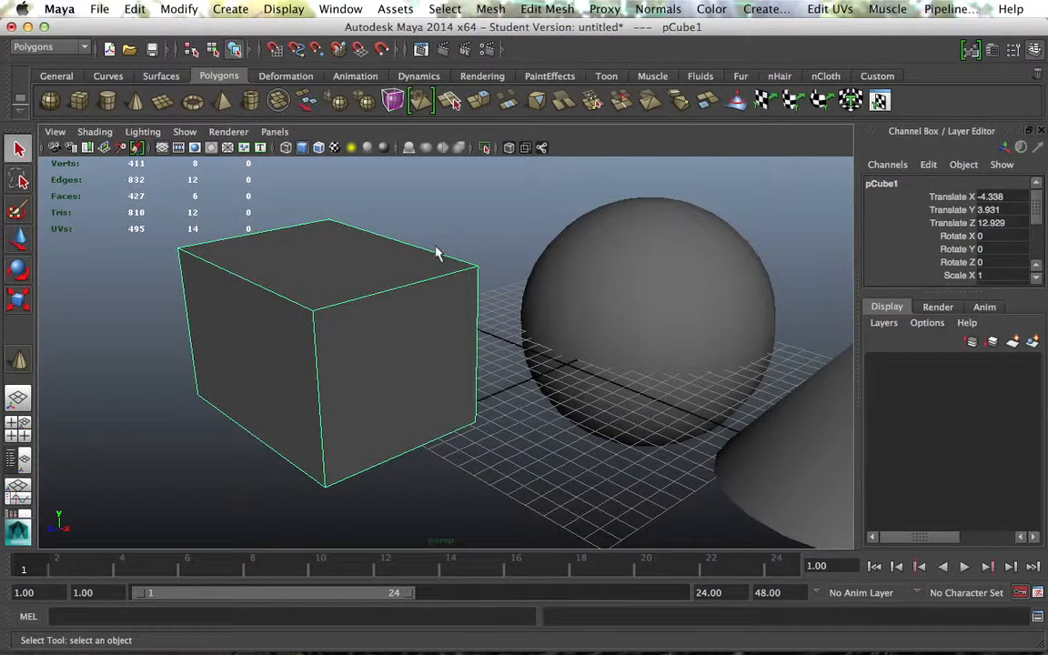
double_click(882, 183)
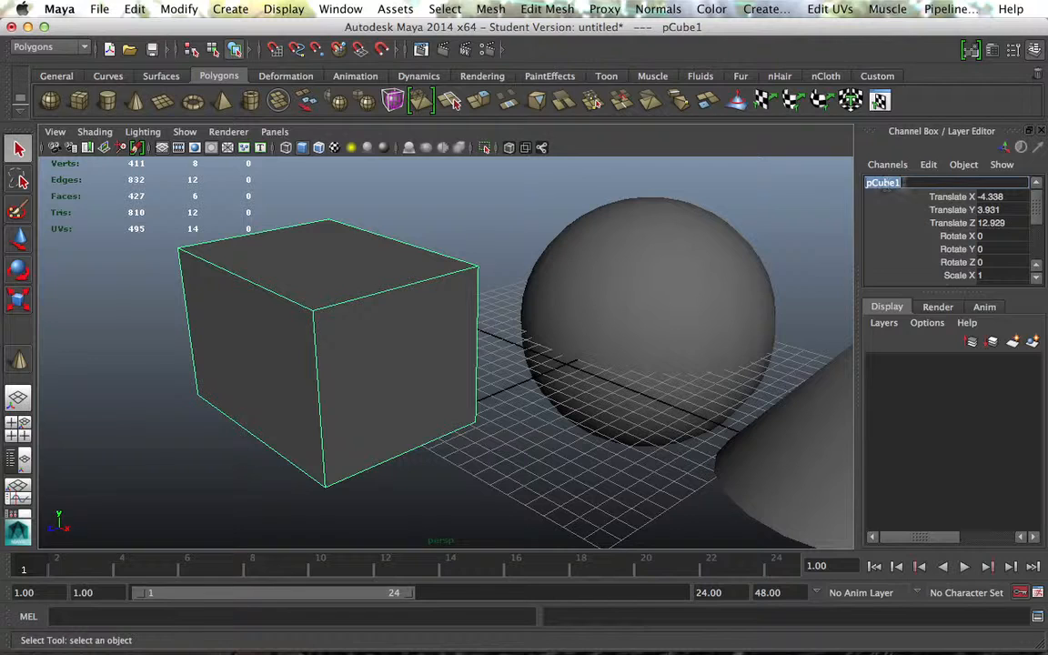
text(Box)
key(Return)
Step: Rename the polygon sphere as Ball
click(732, 252)
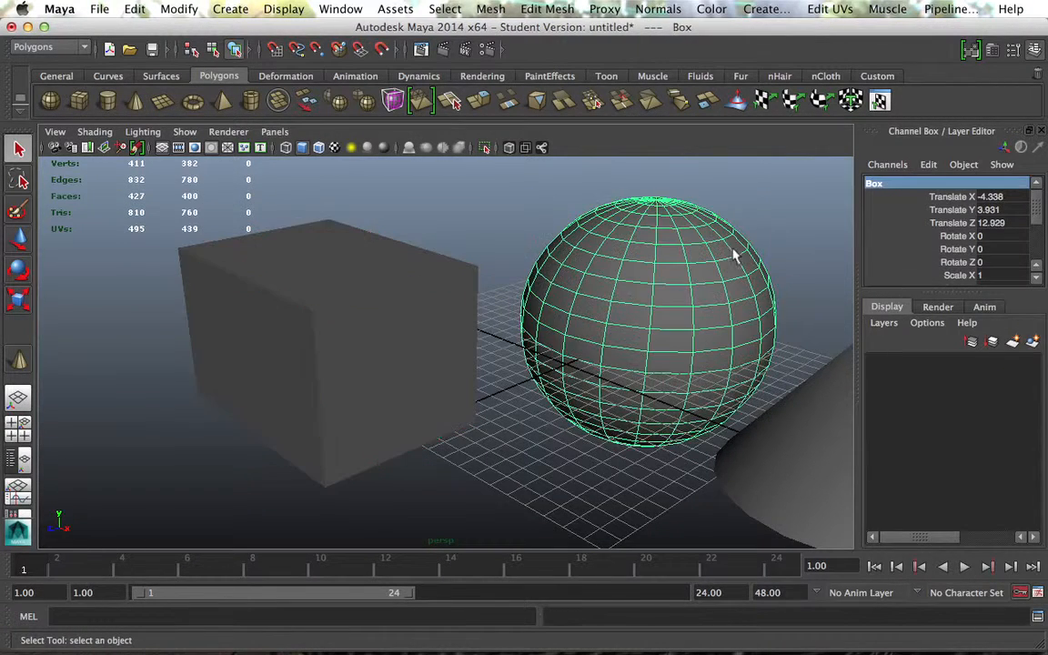
double_click(885, 182)
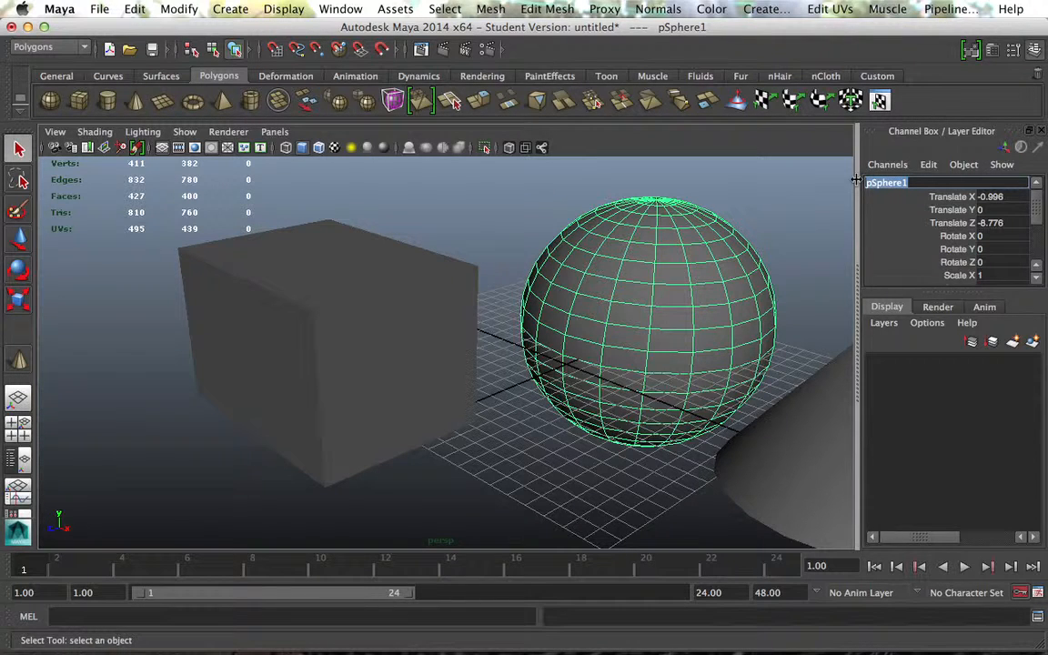
text(Ball)
key(Return)
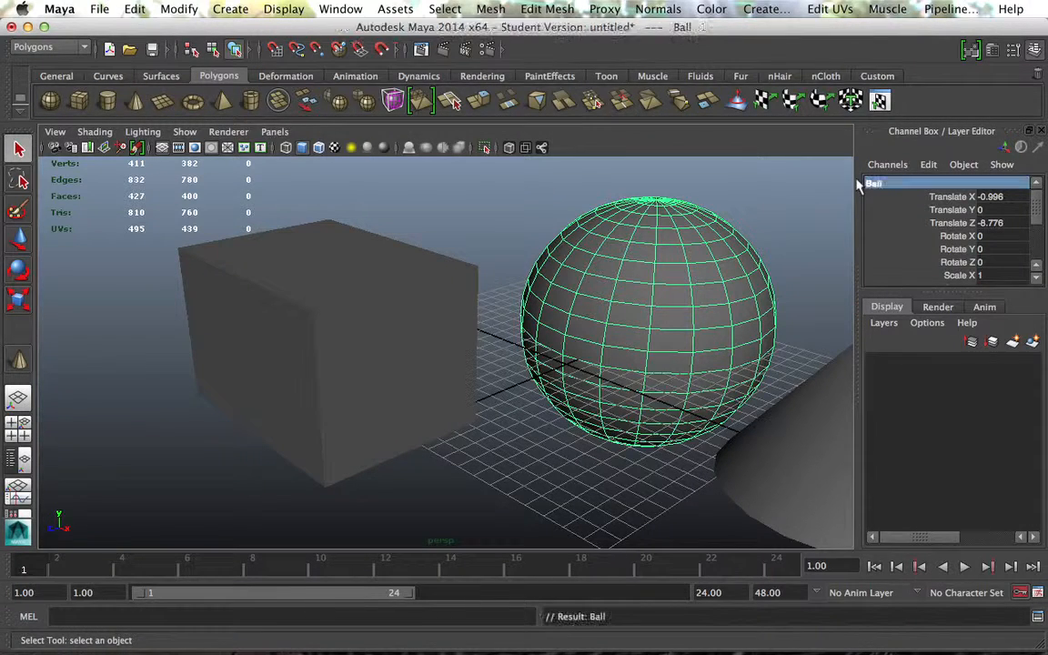
Step: Rename the polygon cone as Cone
click(823, 393)
alt+middle_drag(814, 397, 692, 365)
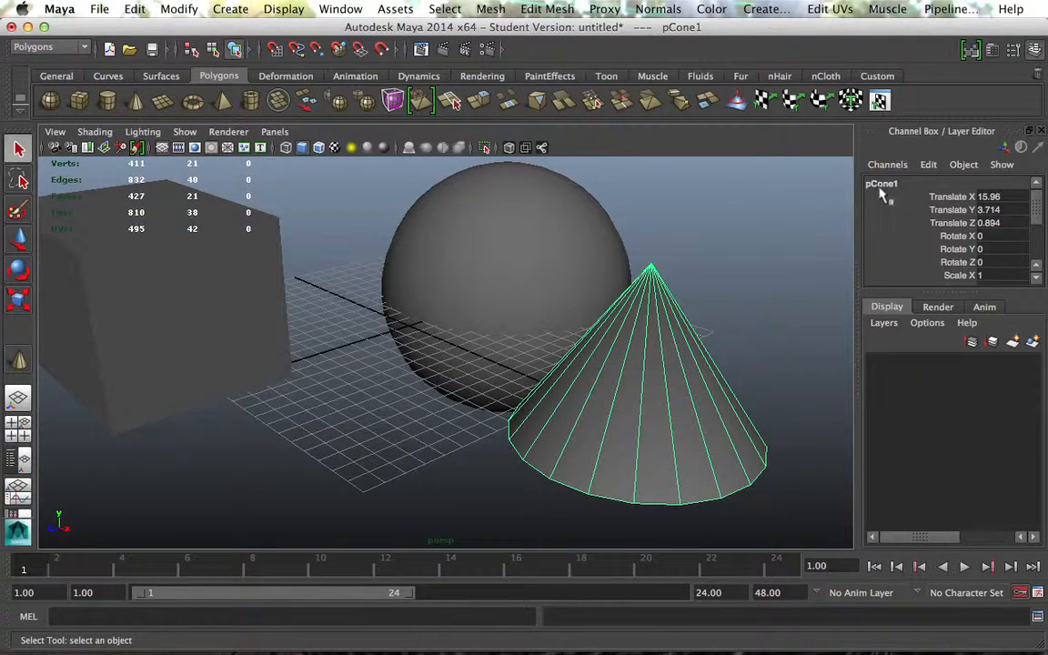
double_click(880, 186)
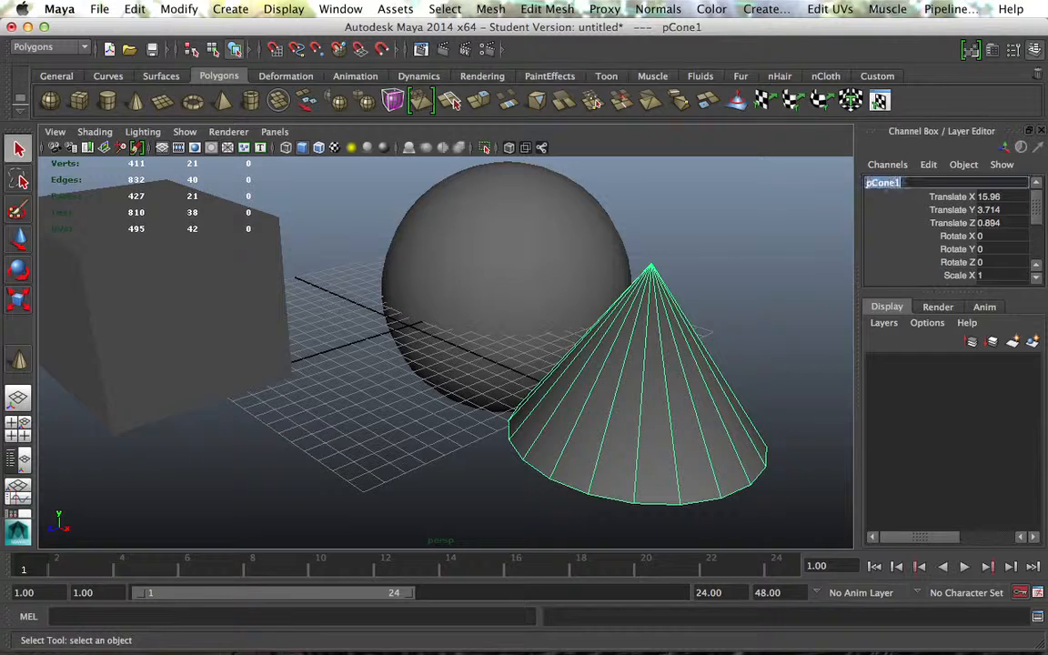
key(BackSpace)
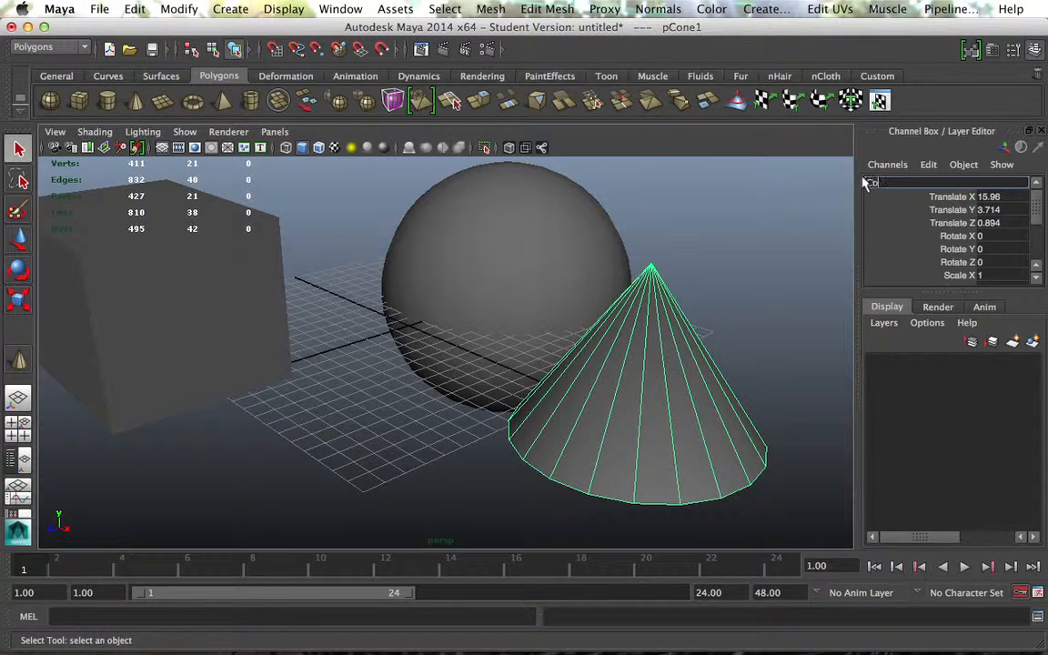
text(Cone)
key(Return)
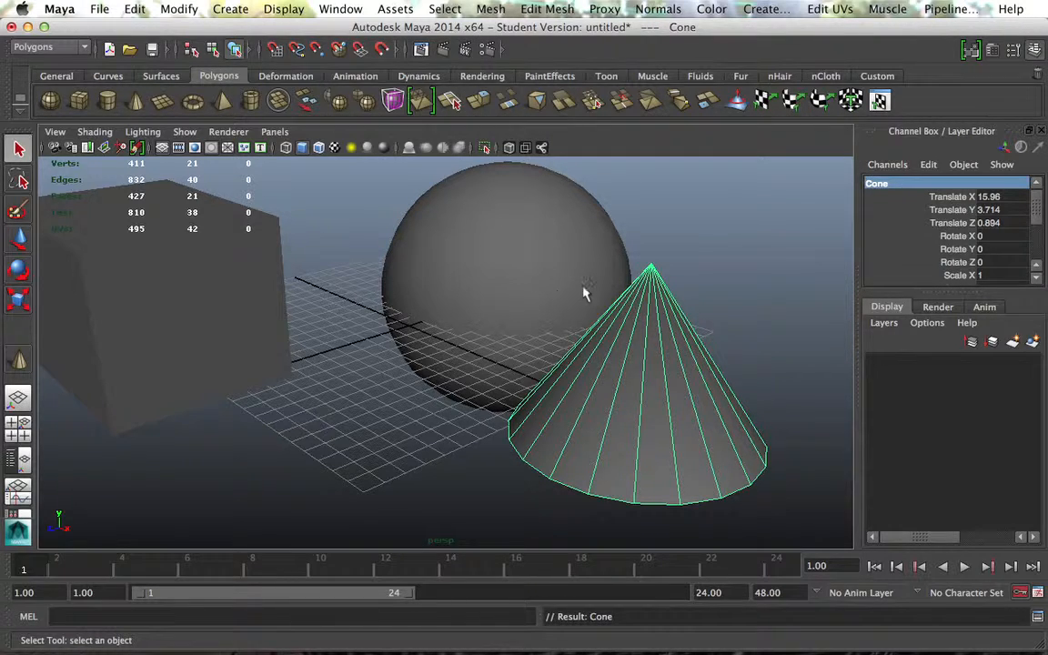
Step: Select the sphere, cone and cube in turn to check each object's name
click(492, 235)
click(591, 335)
click(428, 291)
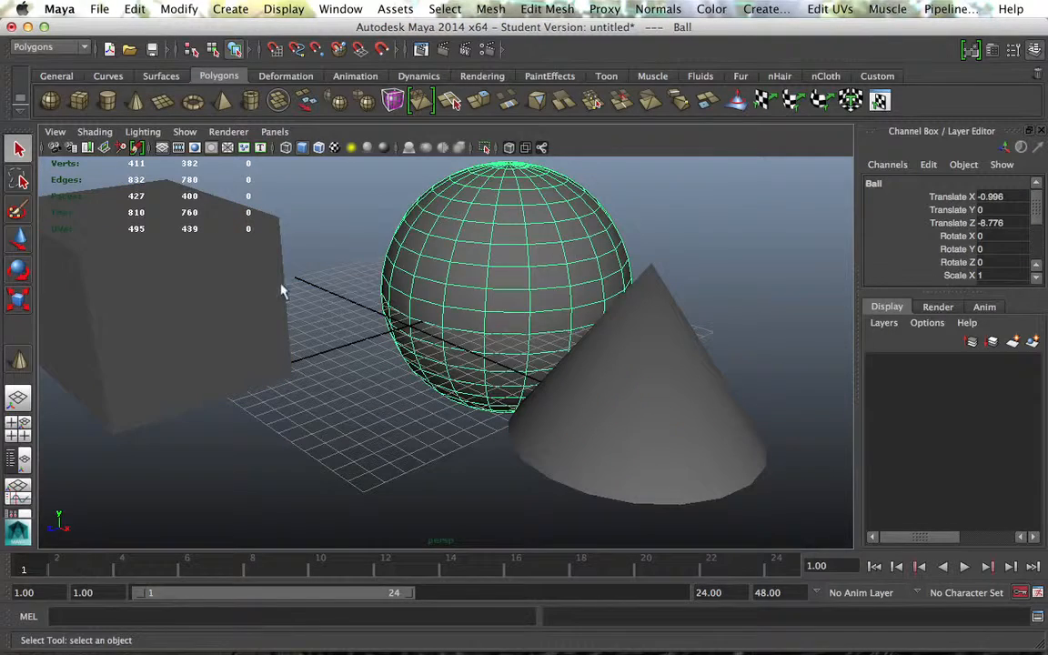
click(246, 264)
click(454, 253)
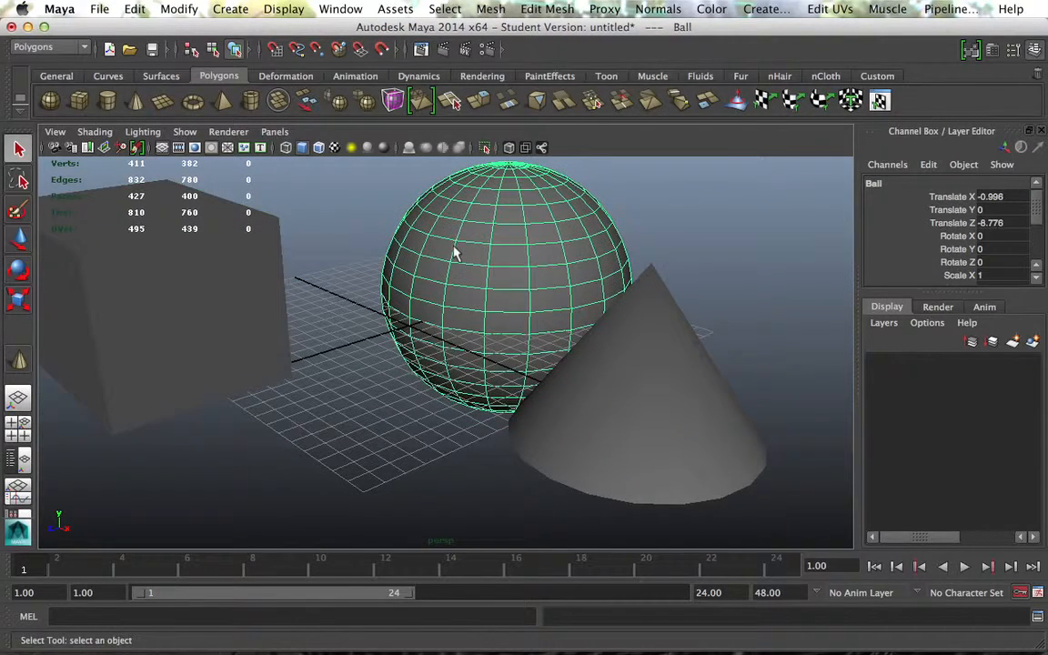
click(587, 351)
click(491, 323)
click(253, 299)
click(502, 308)
click(619, 363)
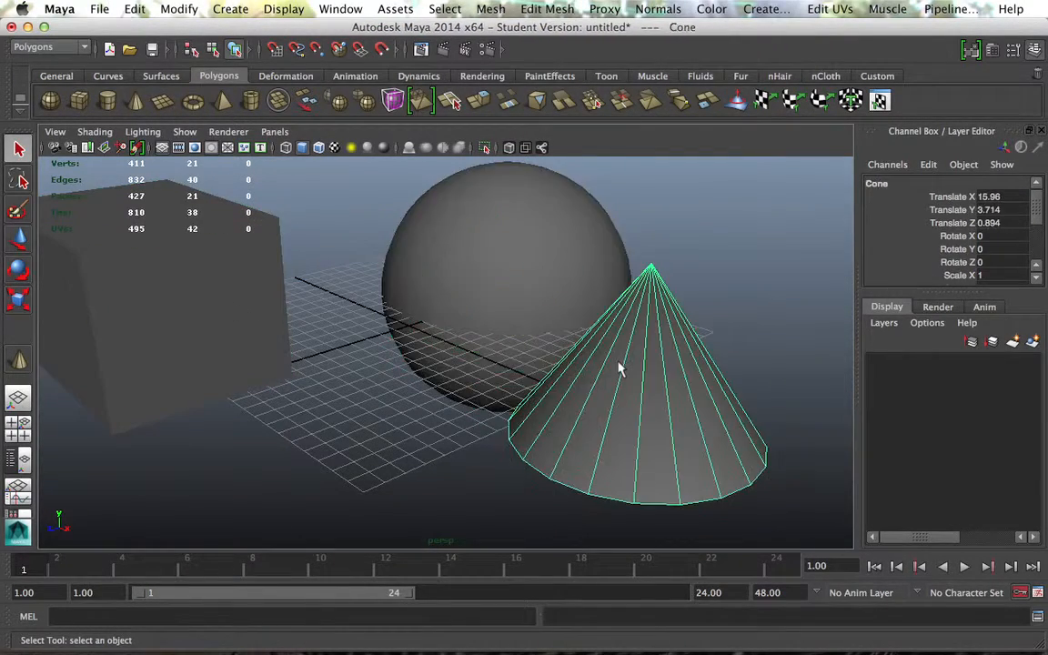
click(416, 295)
click(269, 305)
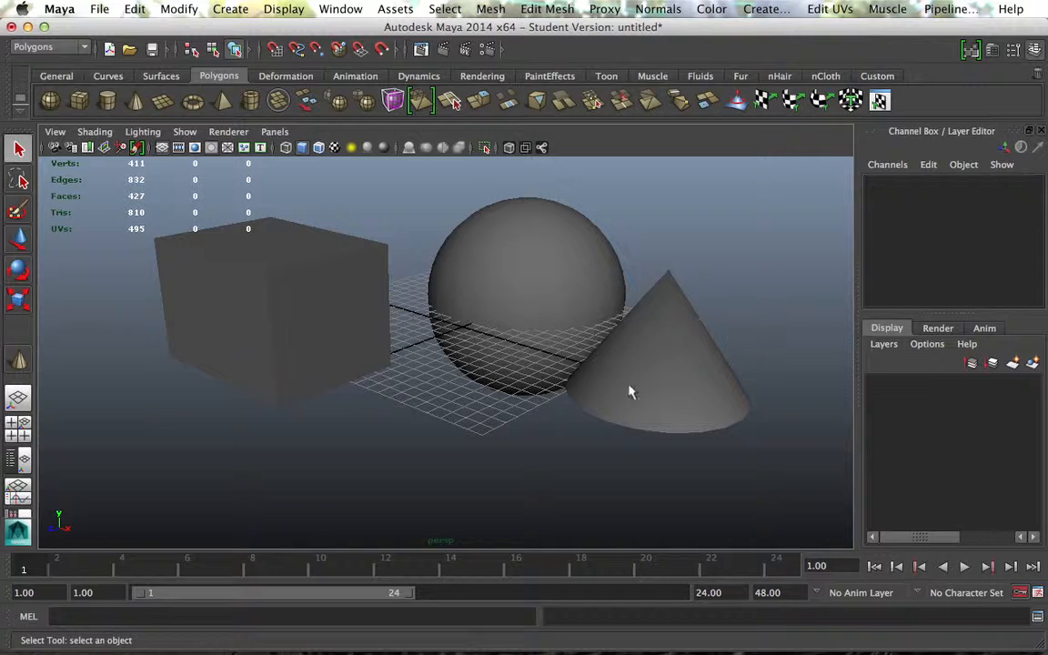
Step: Create a new display layer and name it BoxLayer
alt+drag(632, 388, 609, 381)
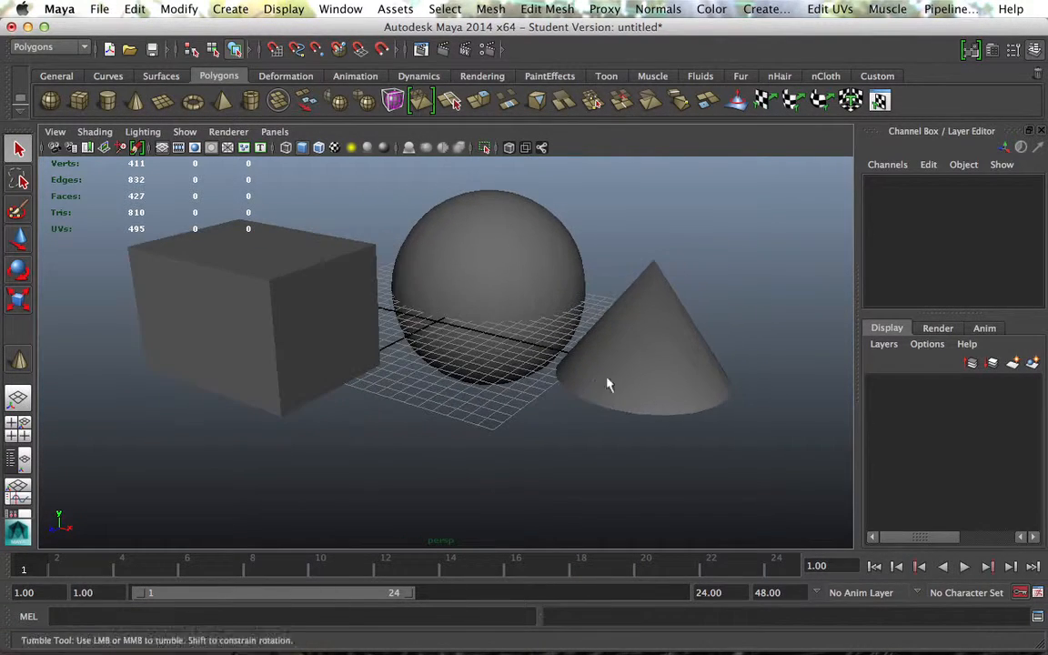
alt+drag(561, 341, 533, 329)
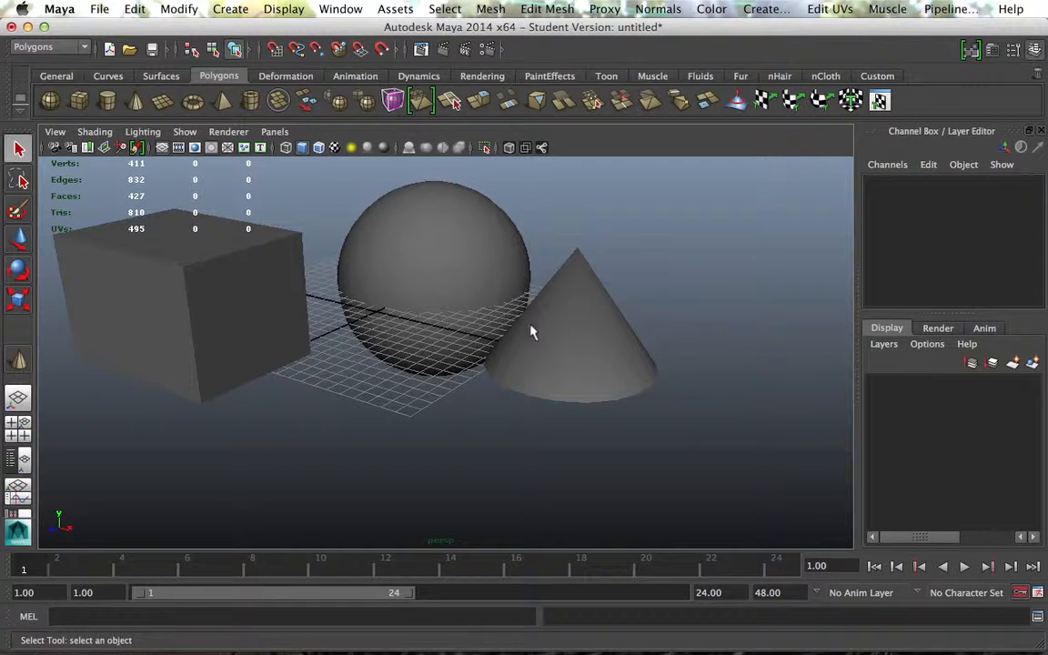
click(1014, 363)
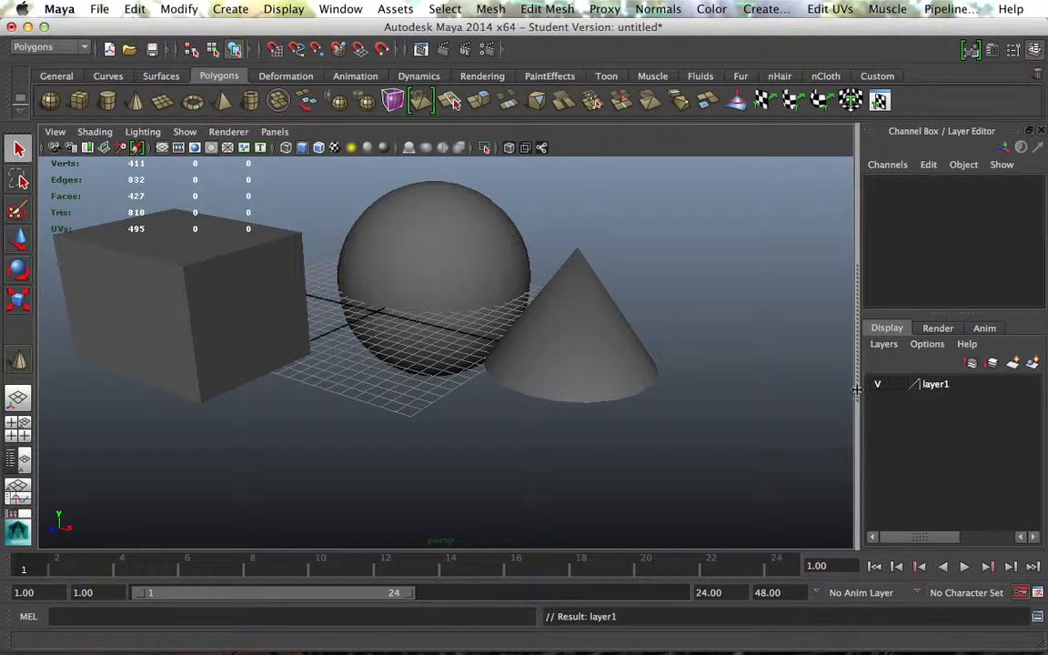
double_click(951, 386)
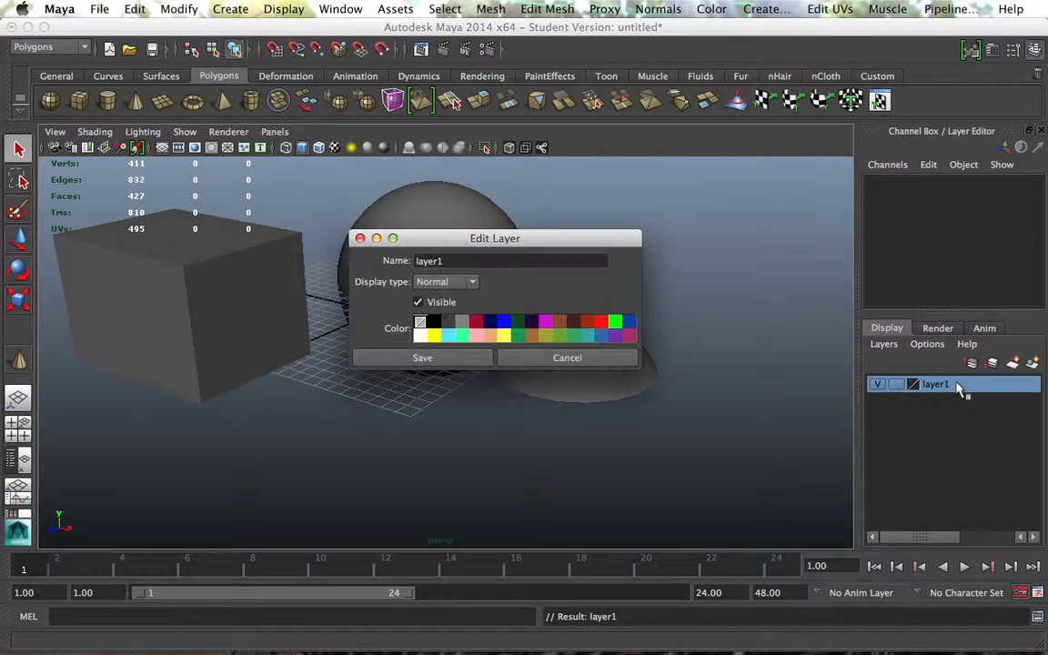
drag(540, 238, 737, 135)
click(590, 152)
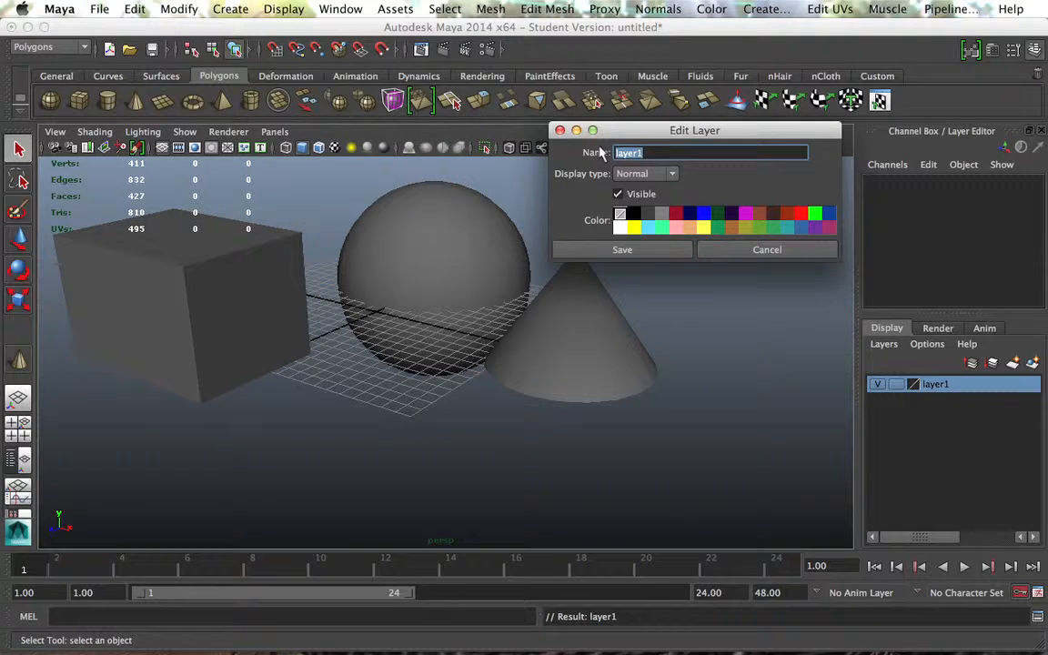
text(BoxLaye)
click(673, 249)
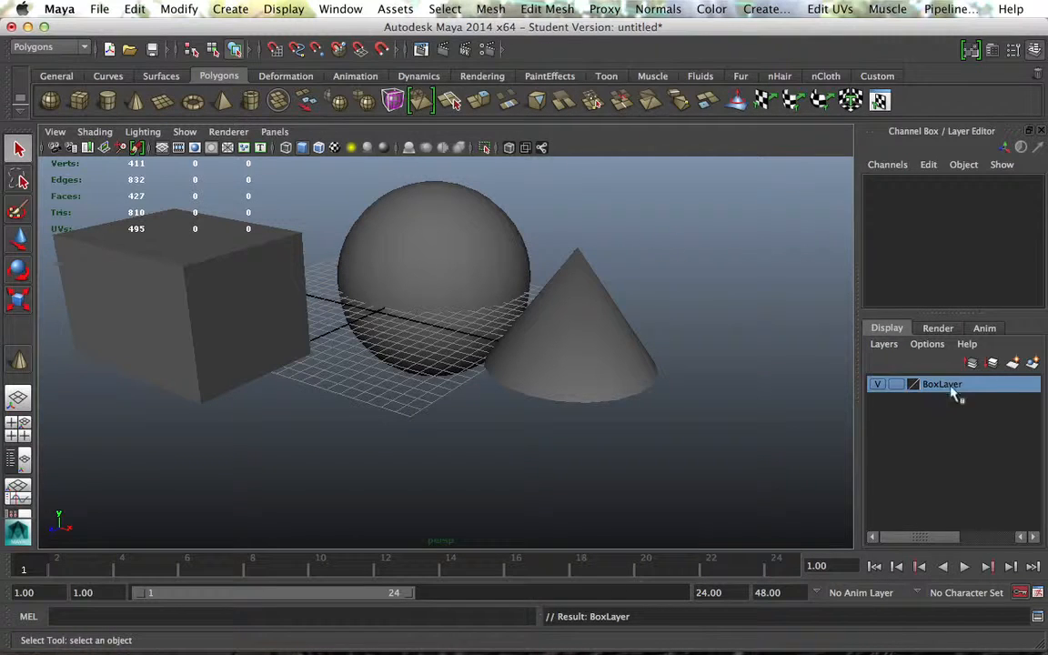
Step: Create a second display layer and name it BallLayer
click(1014, 364)
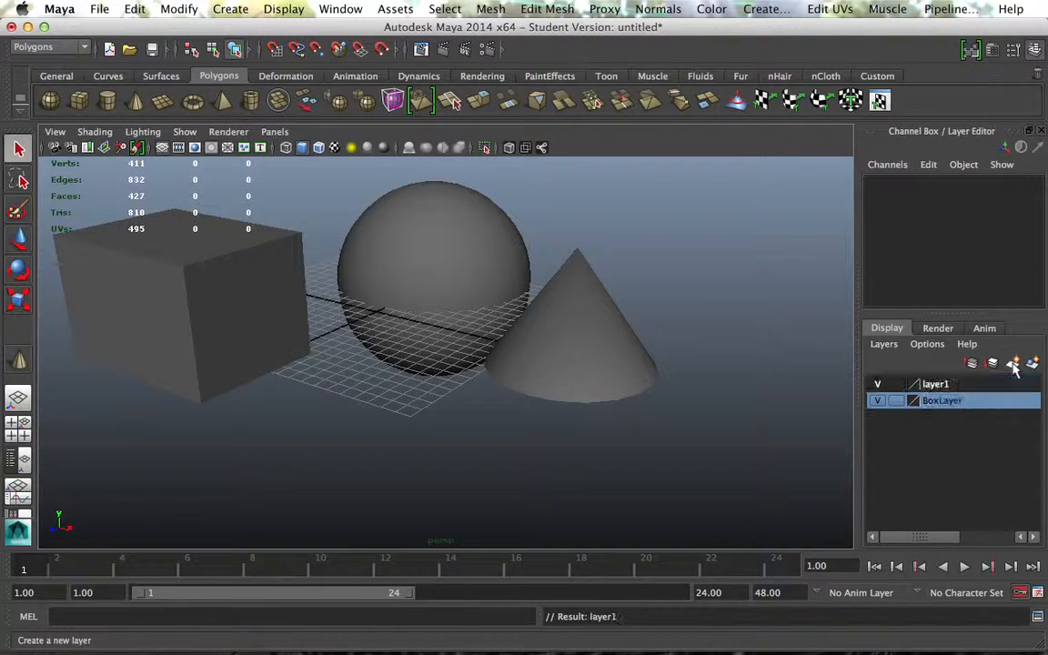
click(973, 386)
double_click(973, 386)
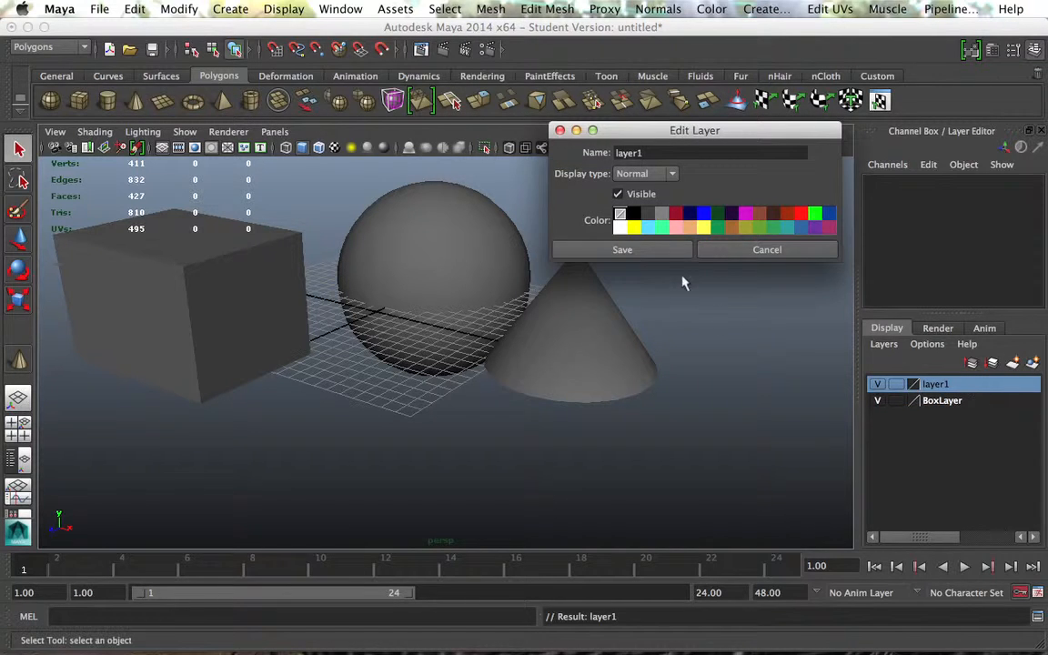
double_click(627, 153)
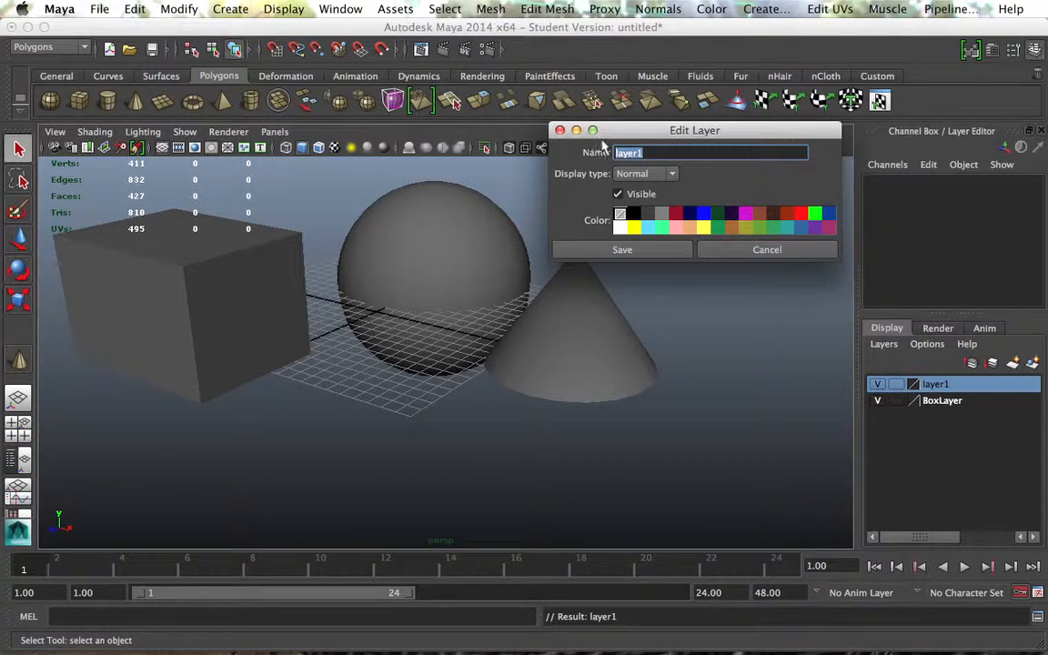
text(BallLayer)
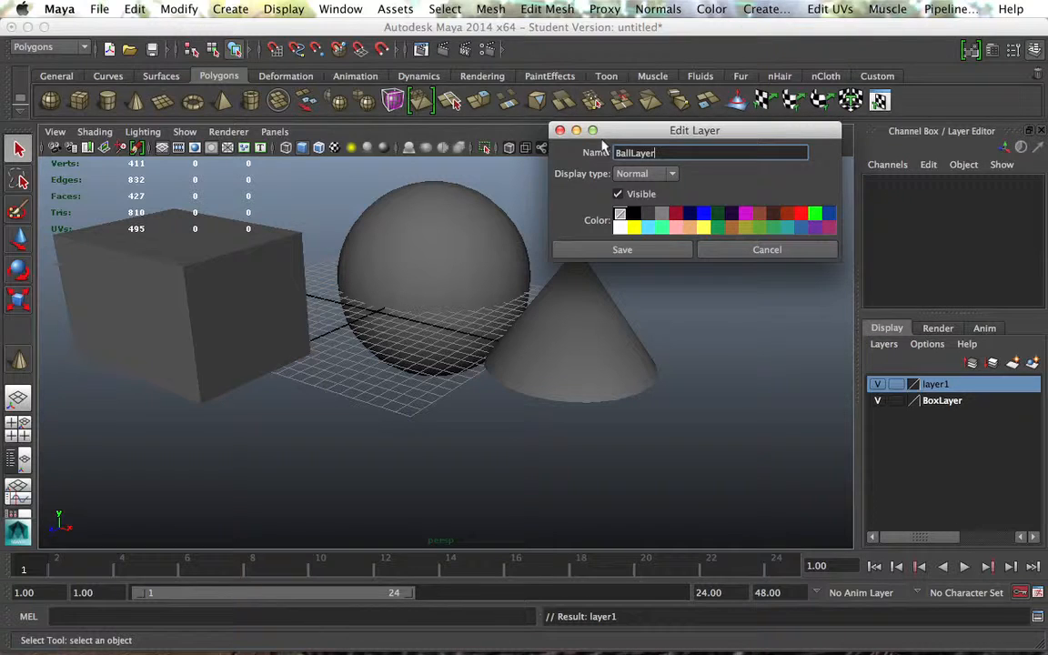
click(667, 251)
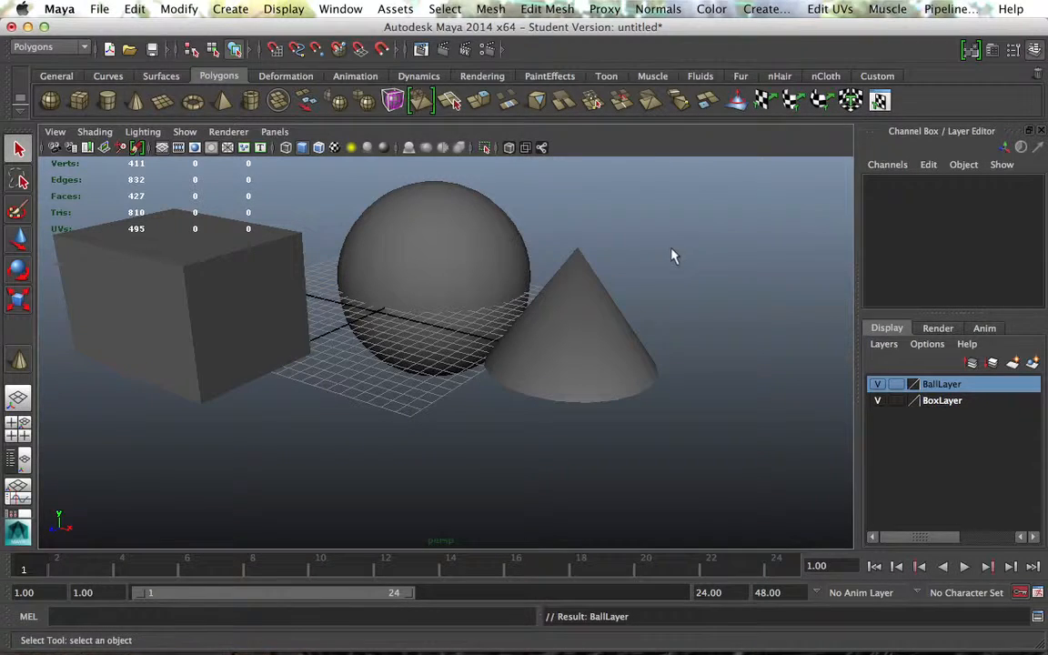
Step: Create a third display layer and name it ConeLayer
click(1015, 363)
double_click(945, 386)
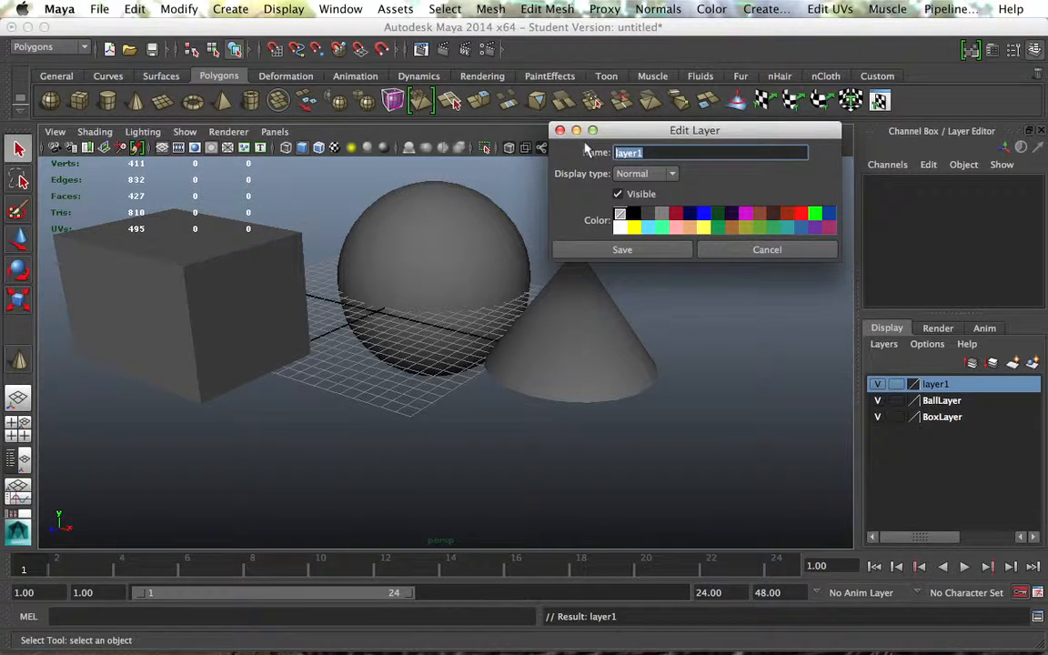
text(ConeLayer)
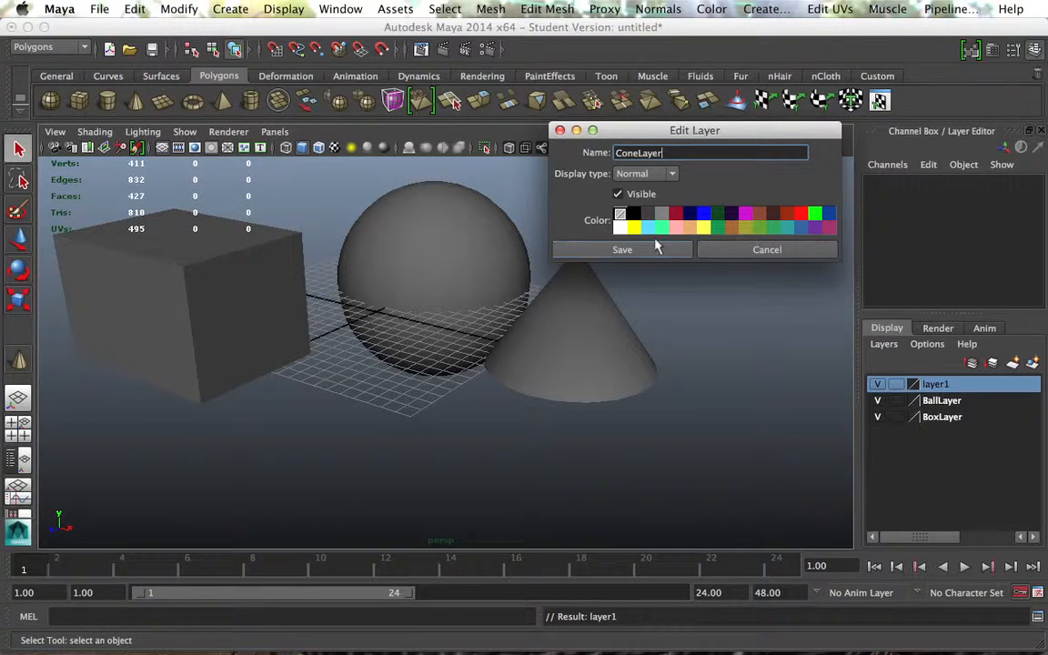
click(653, 247)
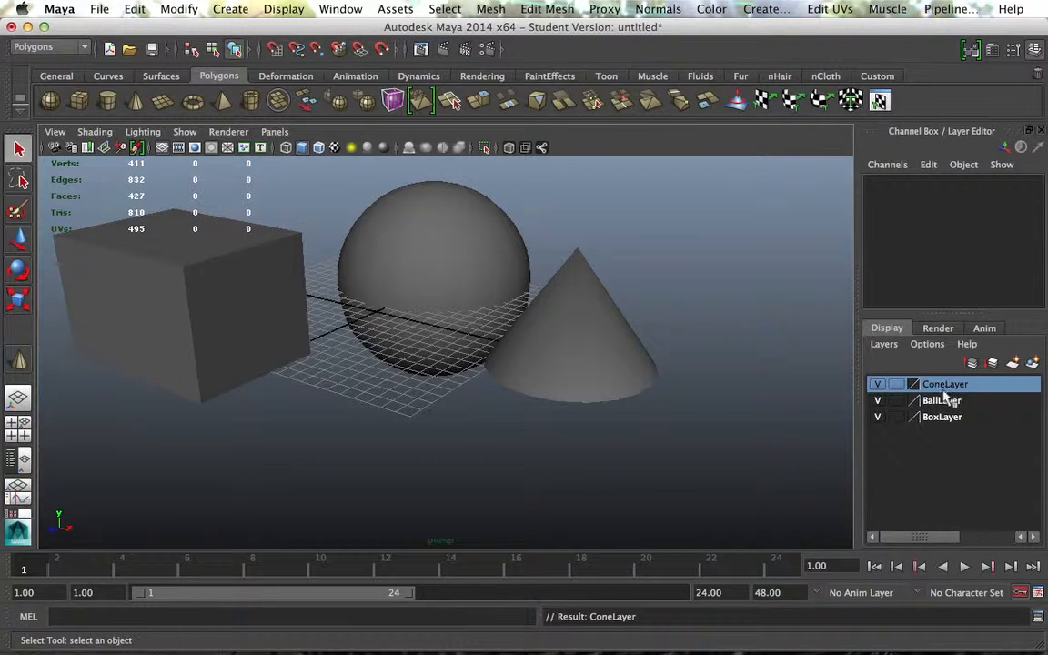
Step: Select the cone and add it to the ConeLayer display layer
click(759, 263)
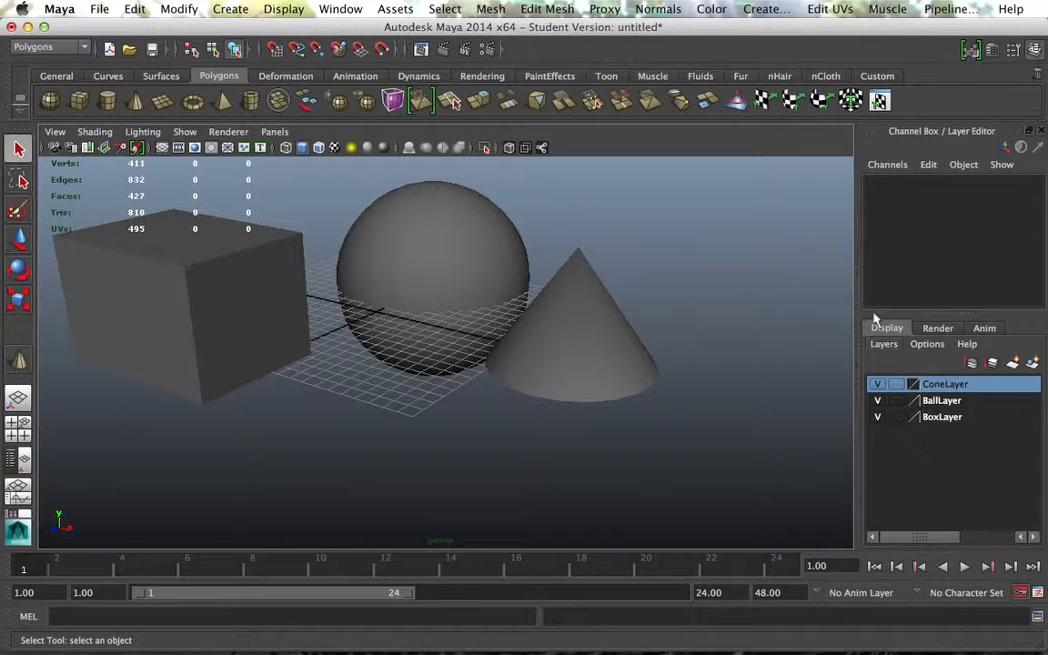
alt+drag(582, 316, 597, 300)
click(597, 300)
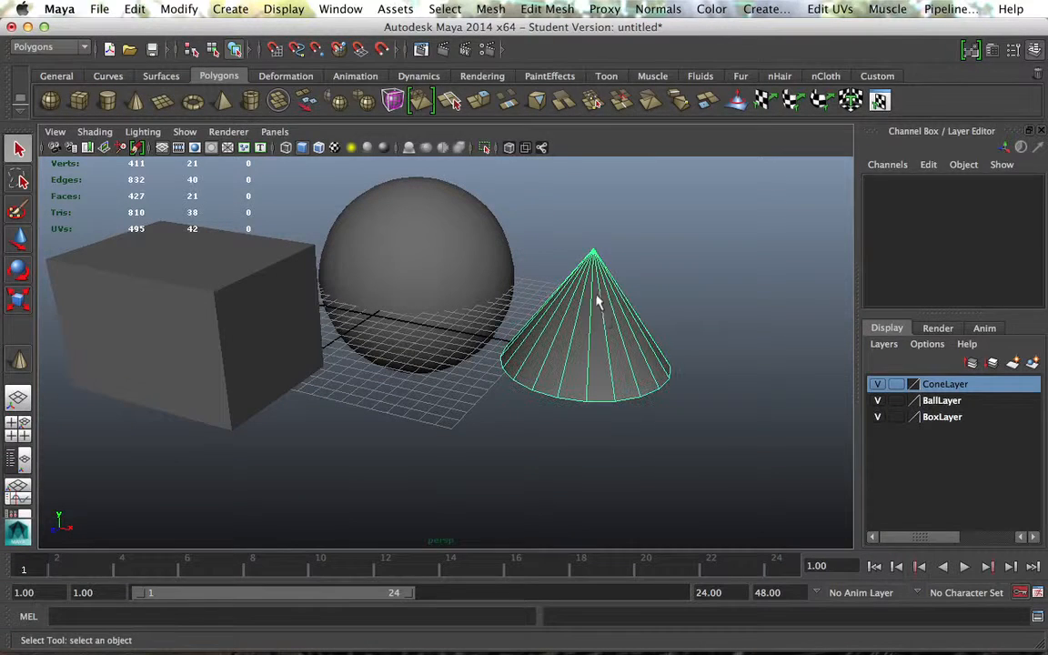
click(948, 400)
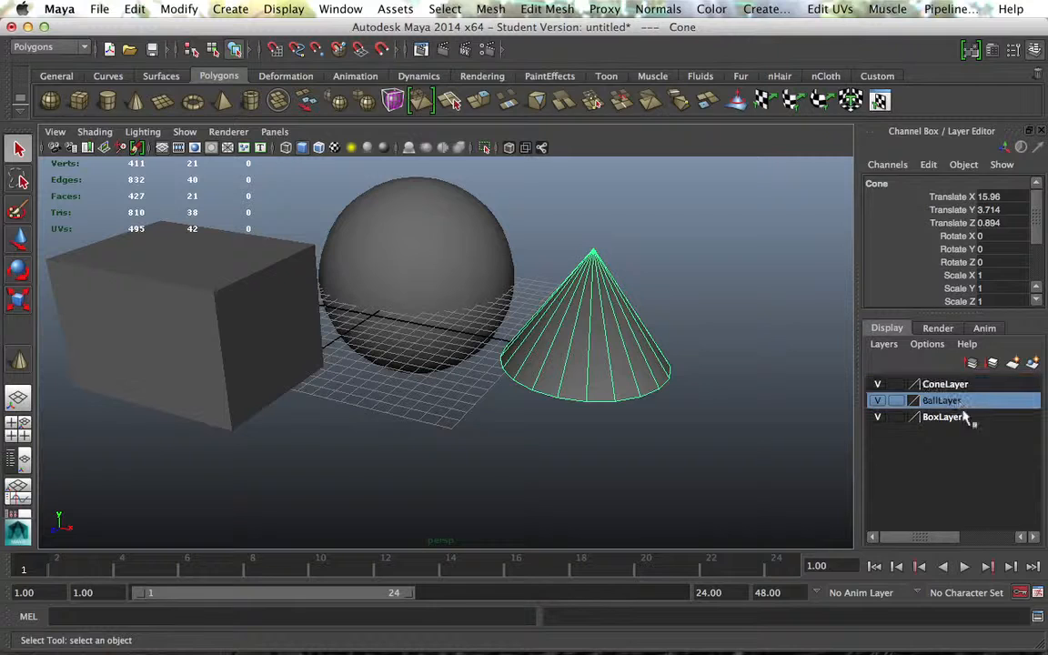
click(951, 384)
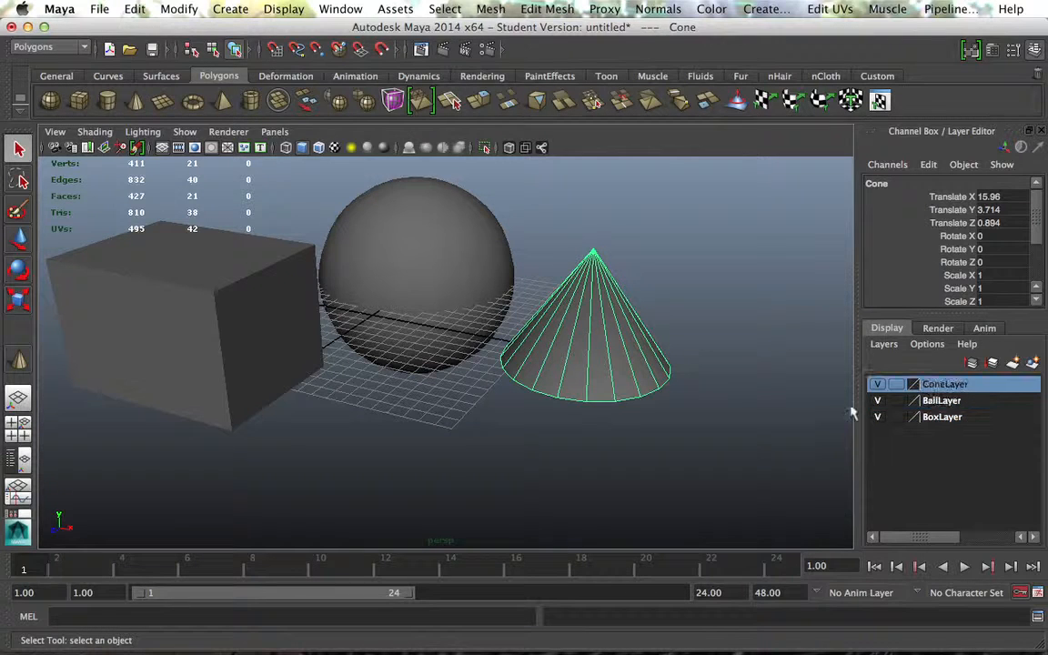
right_click(964, 386)
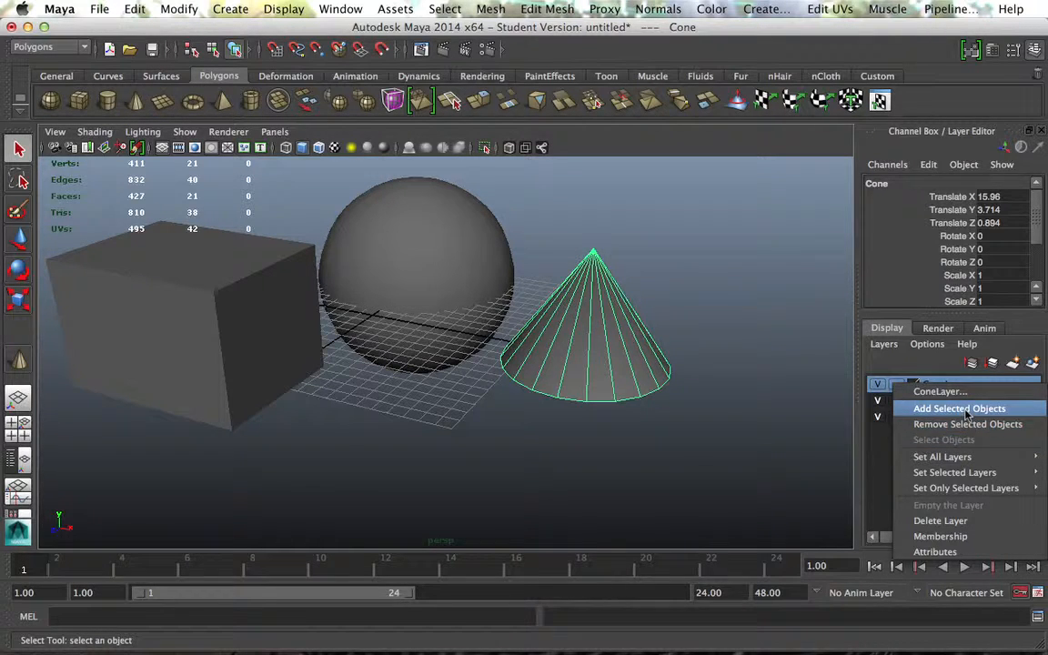
click(966, 411)
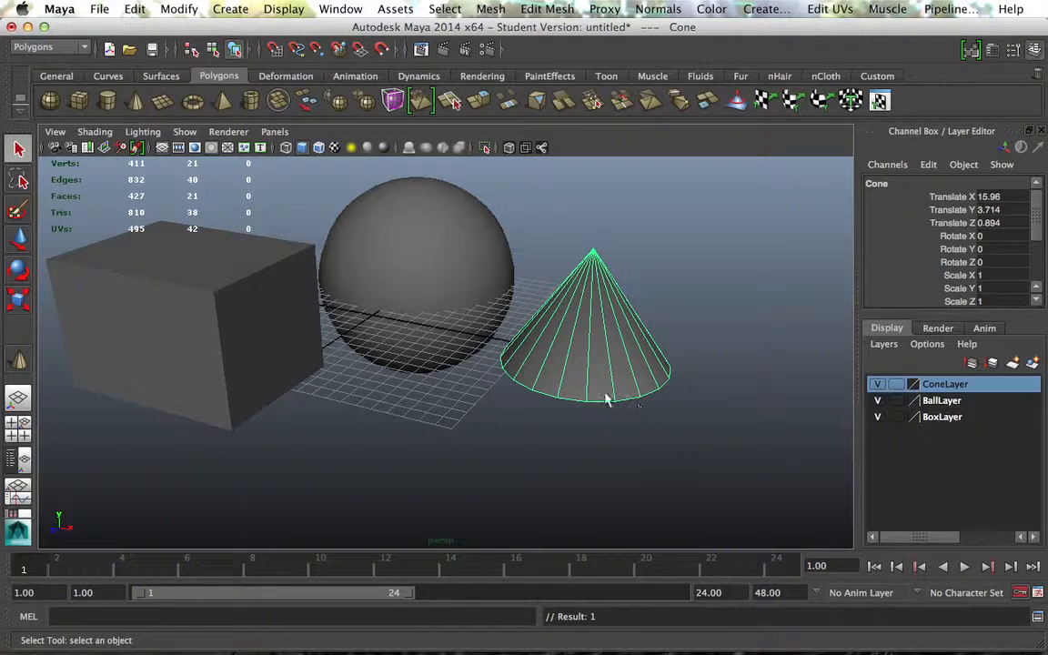
Step: Select the ball and add it to the BallLayer display layer
click(905, 400)
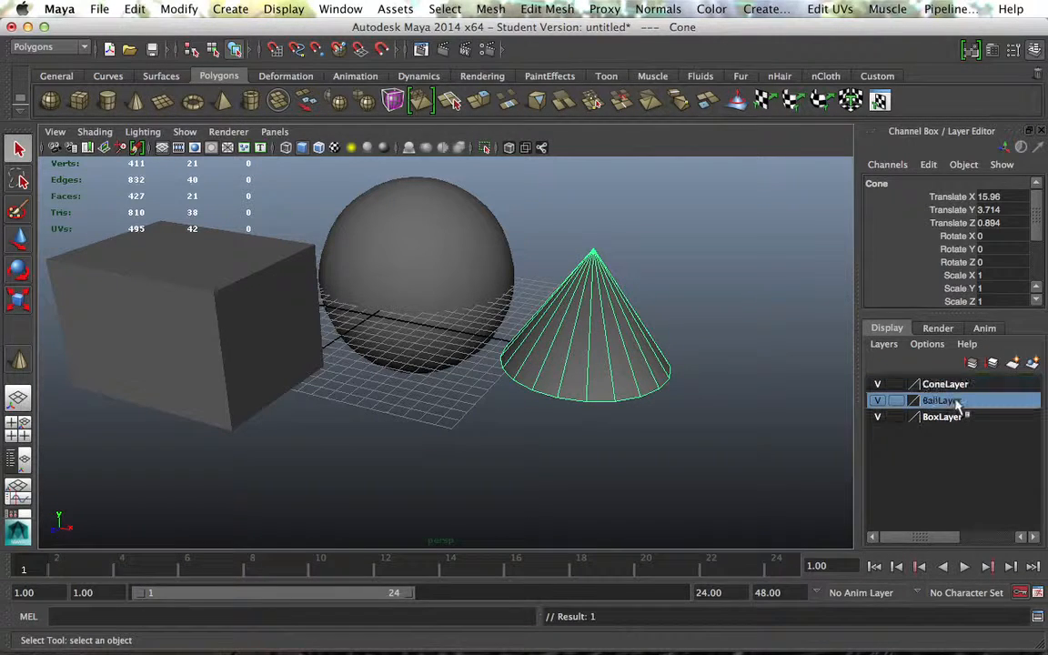
click(489, 268)
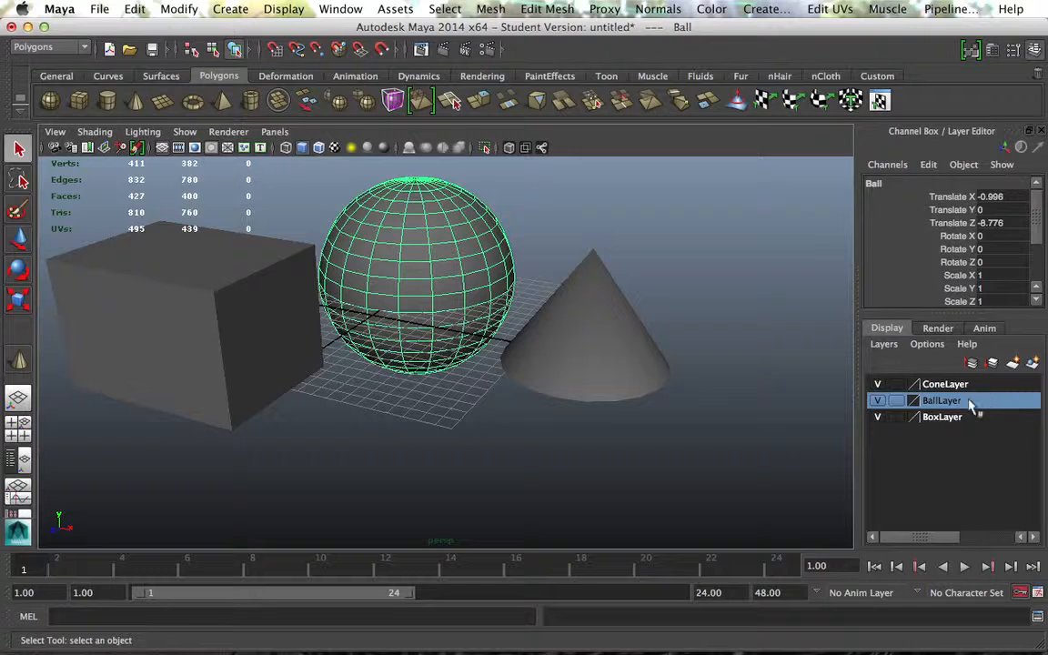
right_click(973, 406)
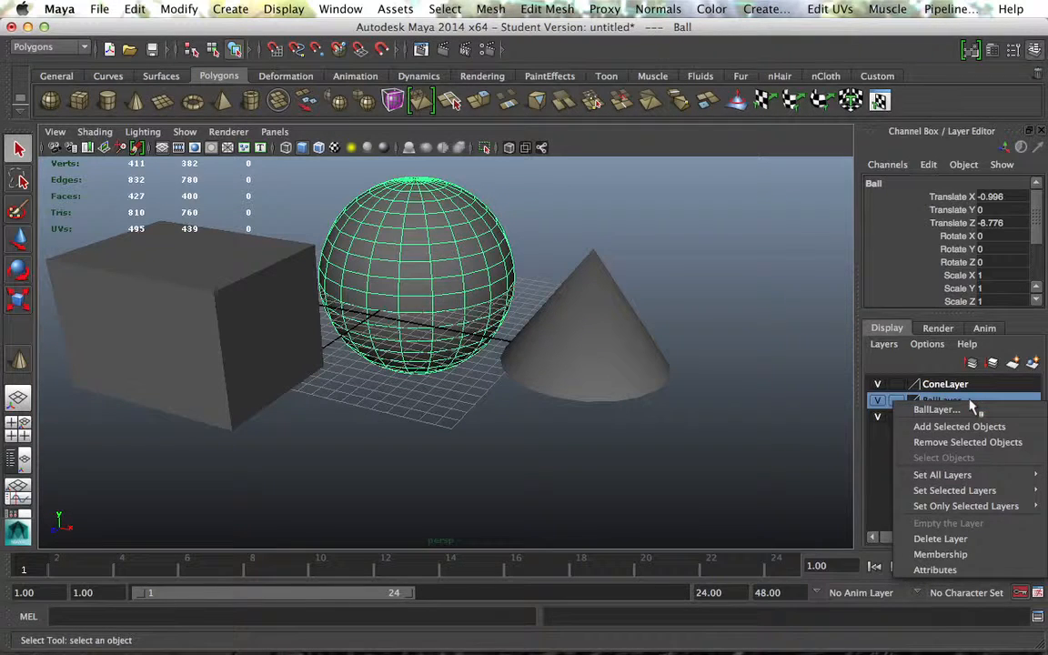
click(972, 425)
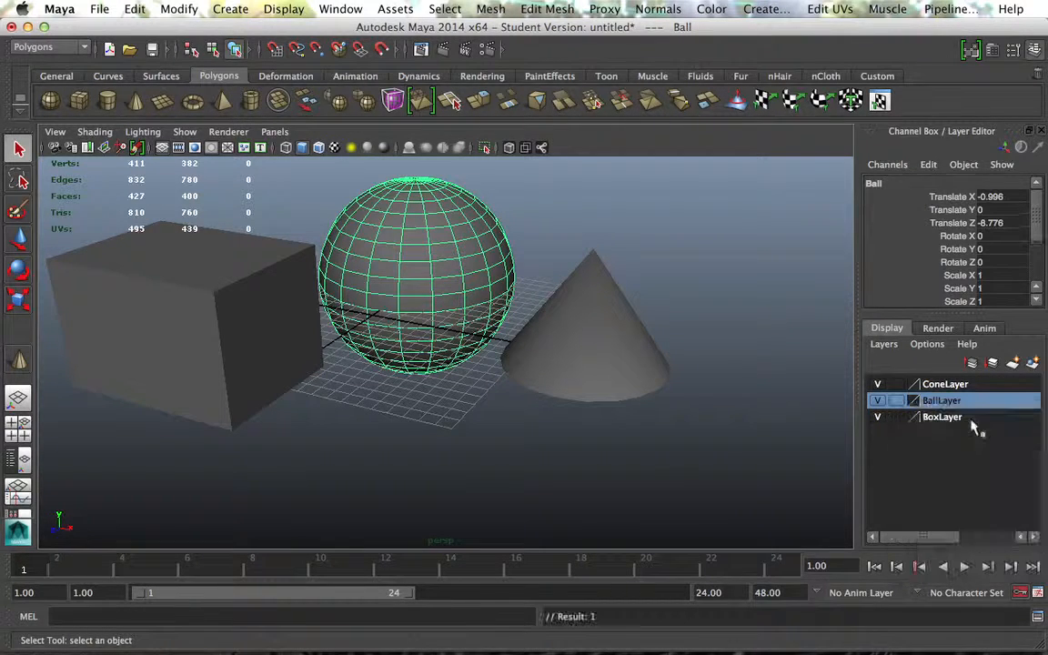
Step: Select the box and add it to the BoxLayer display layer
click(246, 321)
click(955, 418)
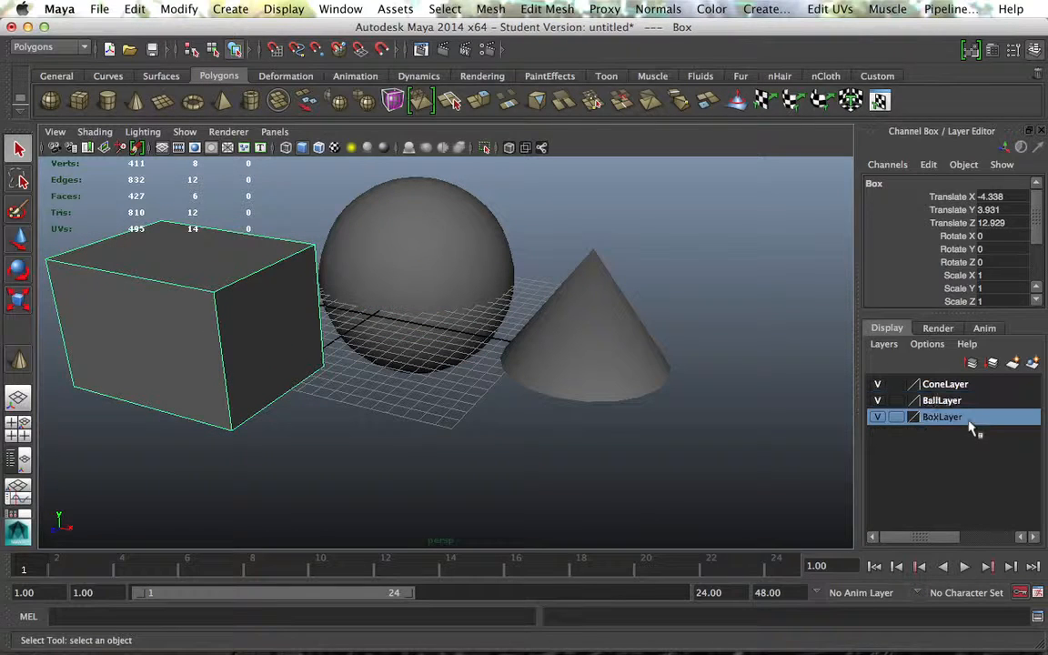
right_click(971, 422)
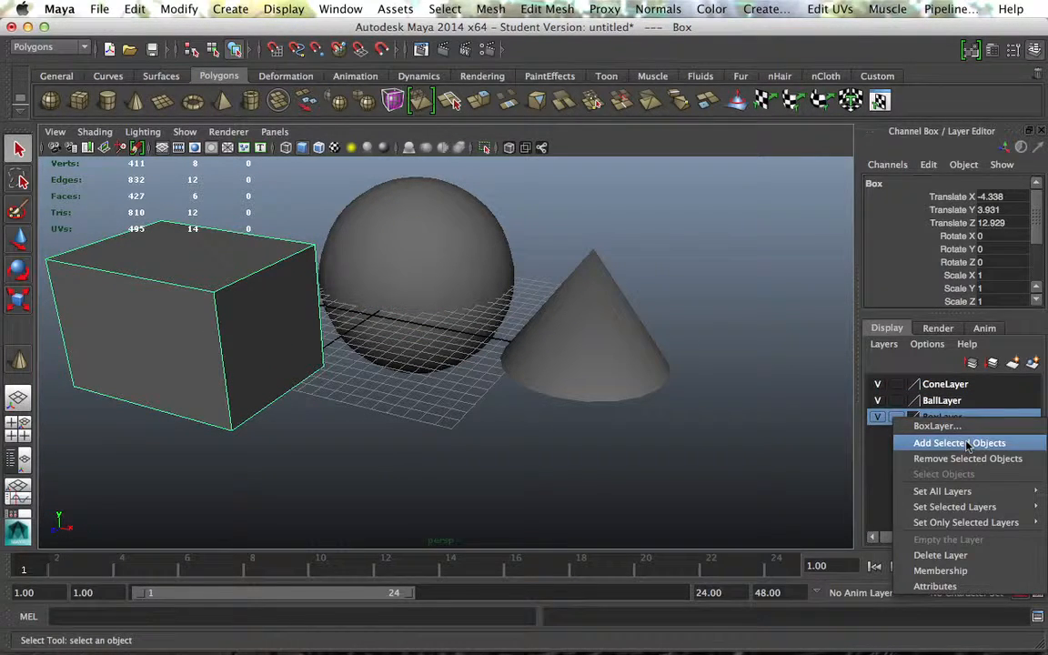
click(966, 444)
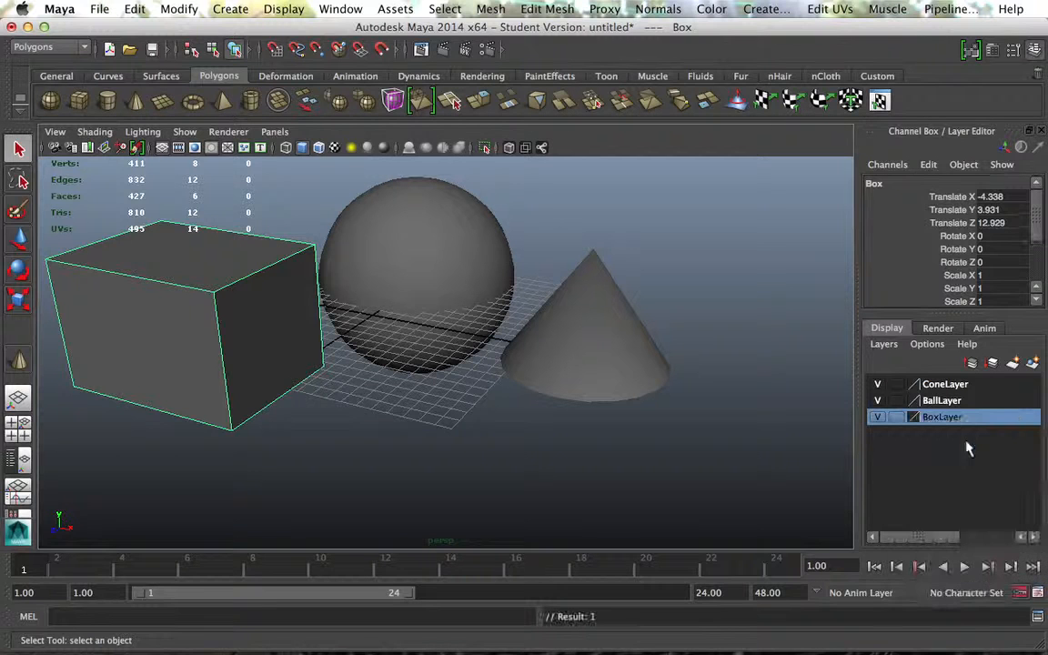
Step: Select the ball and the cone in turn to inspect them individually, and clear the selection
click(761, 463)
click(435, 270)
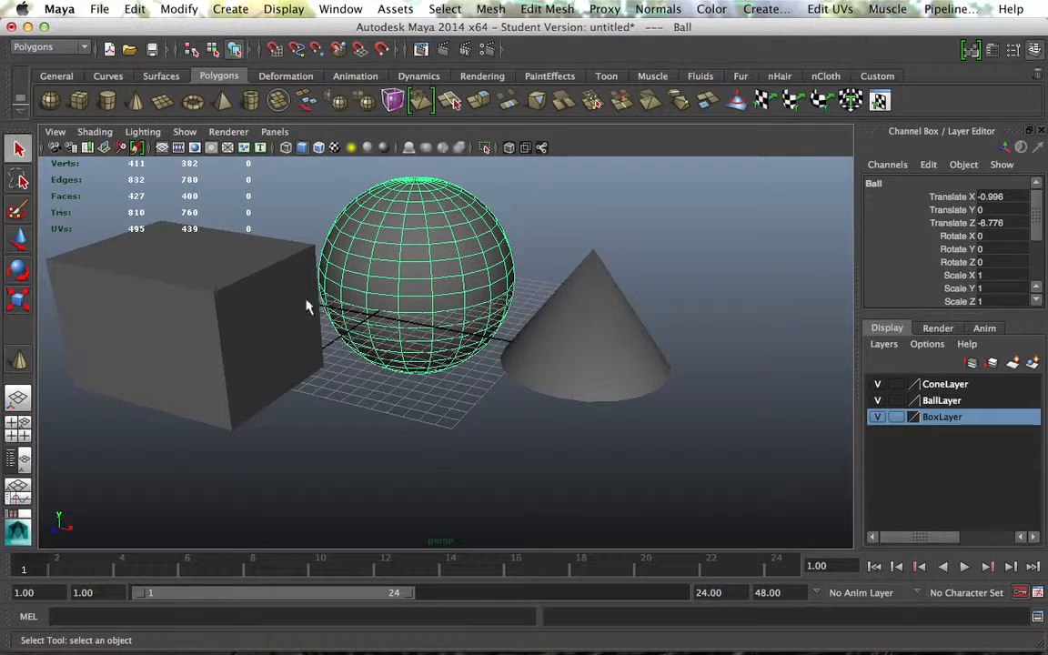
click(510, 319)
click(409, 323)
click(591, 327)
click(764, 303)
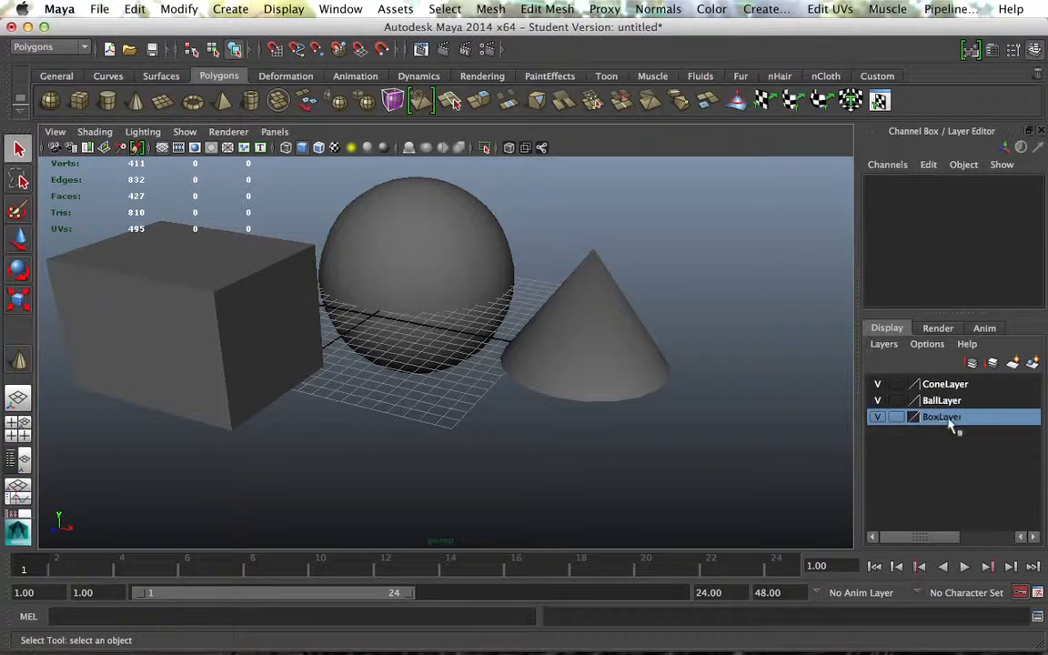
Step: Hide BoxLayer and BallLayer, and frame the cone in the perspective view
click(878, 417)
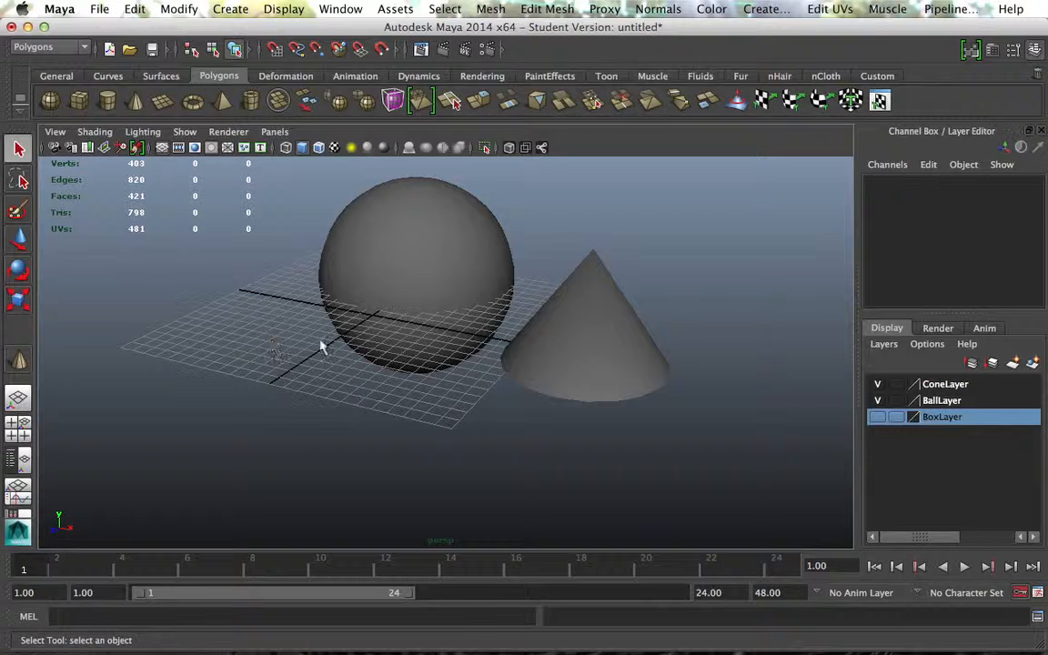
click(878, 401)
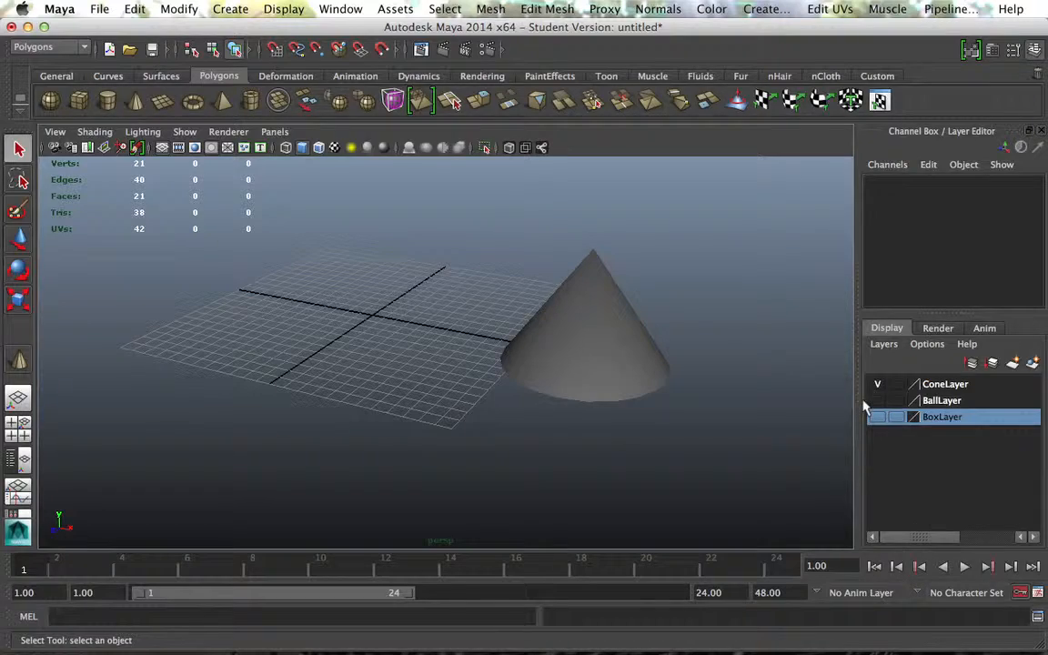
click(944, 384)
click(612, 329)
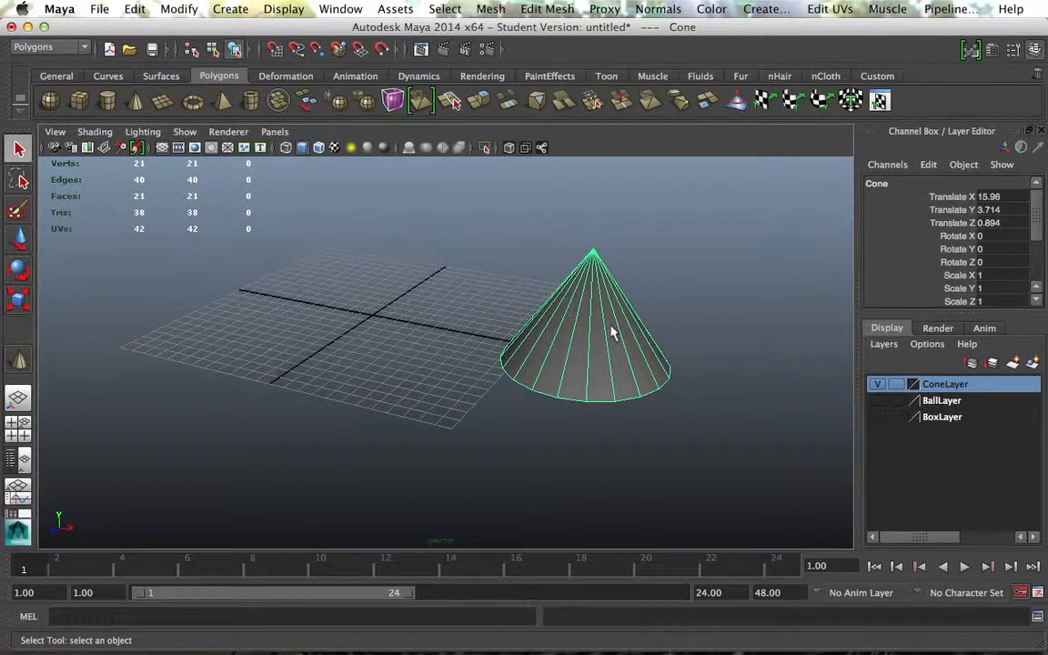
key(f)
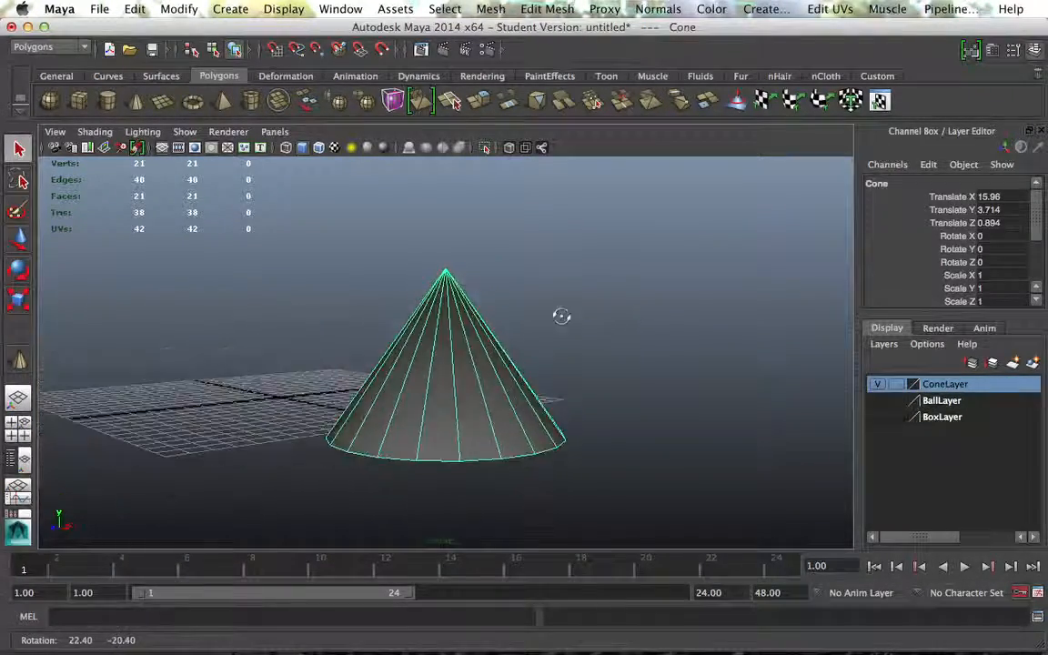